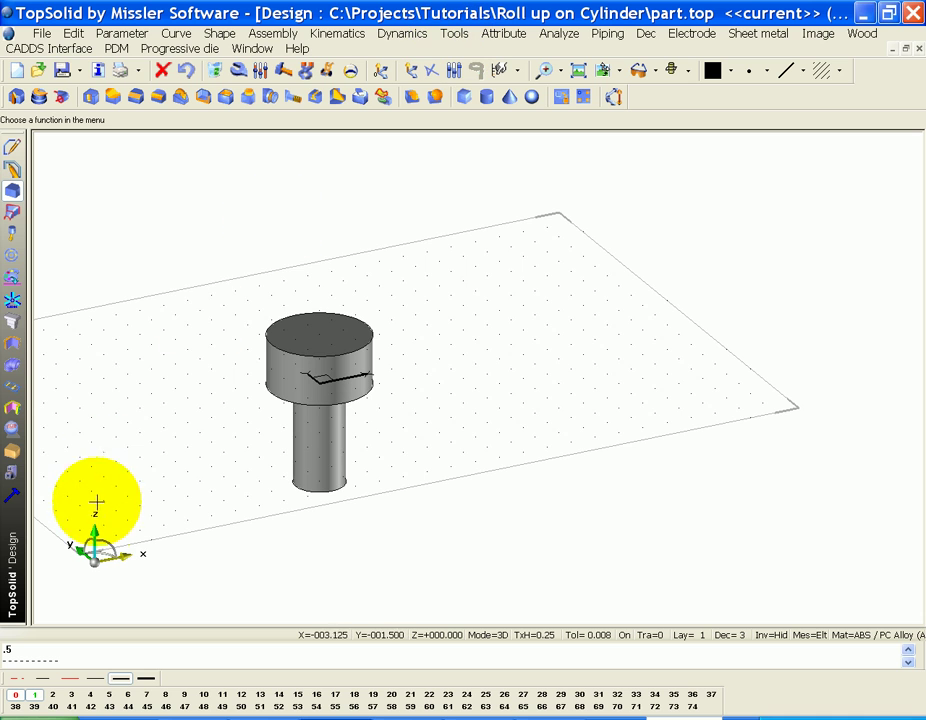
Create a coordinate system on the work plane at about X 3.25, aligned horizontally with the part's origin
click(94, 527)
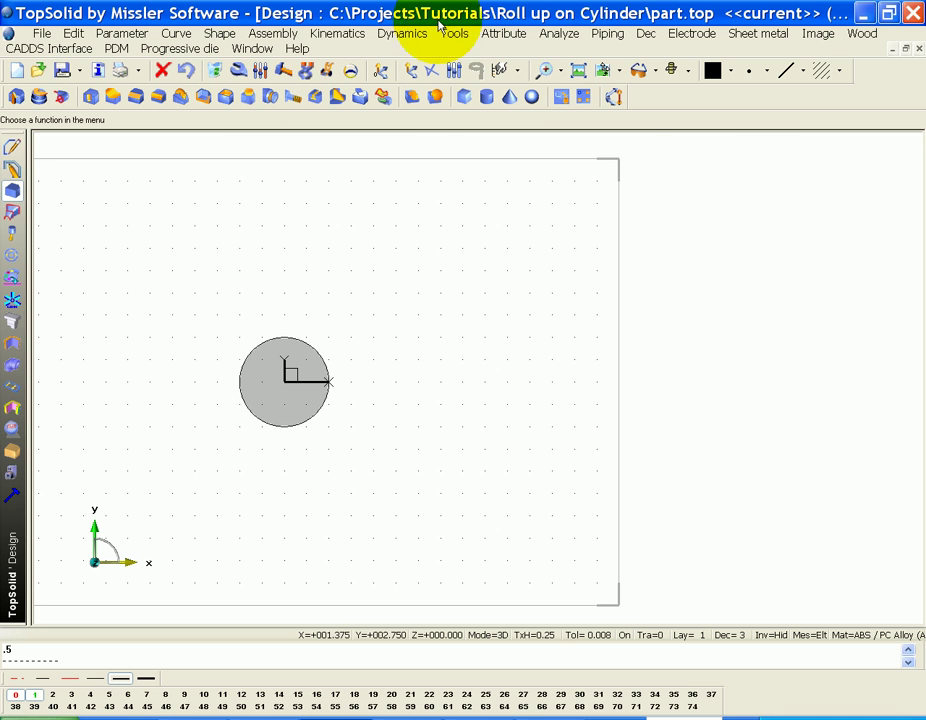
click(454, 33)
click(478, 64)
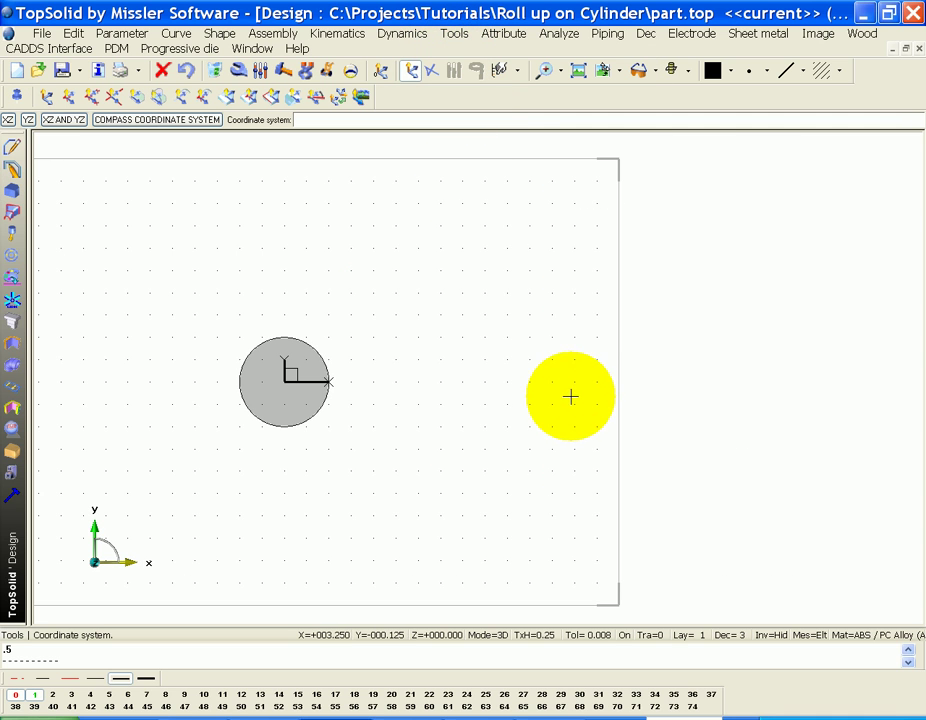
click(571, 383)
click(570, 467)
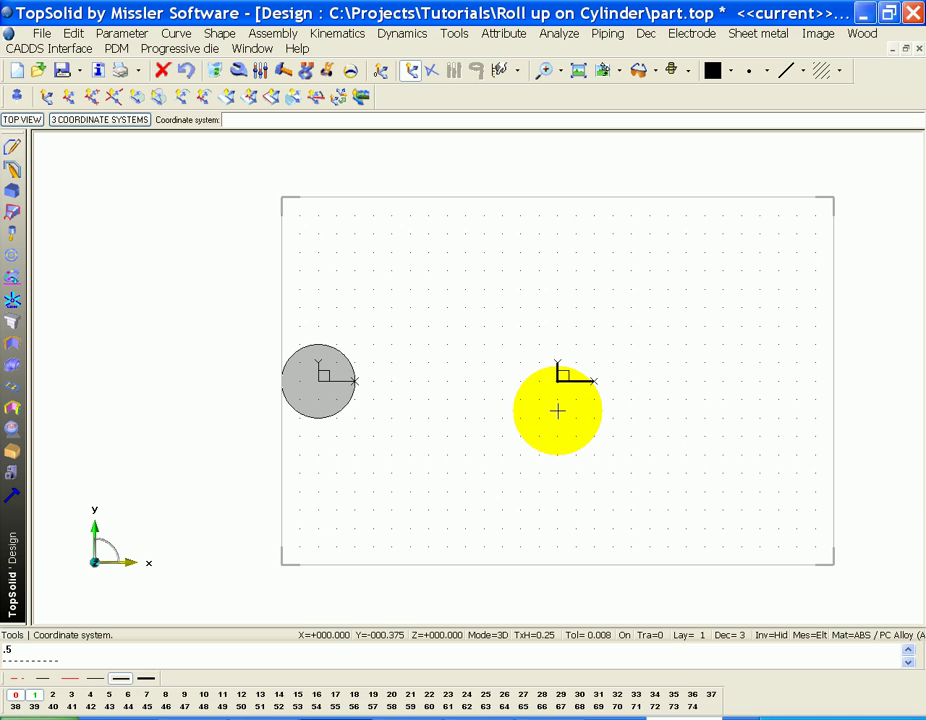
Measure the length of the circular bottom edge of the part's large cylindrical head
middle_drag(392, 165, 402, 92)
middle_drag(422, 157, 383, 201)
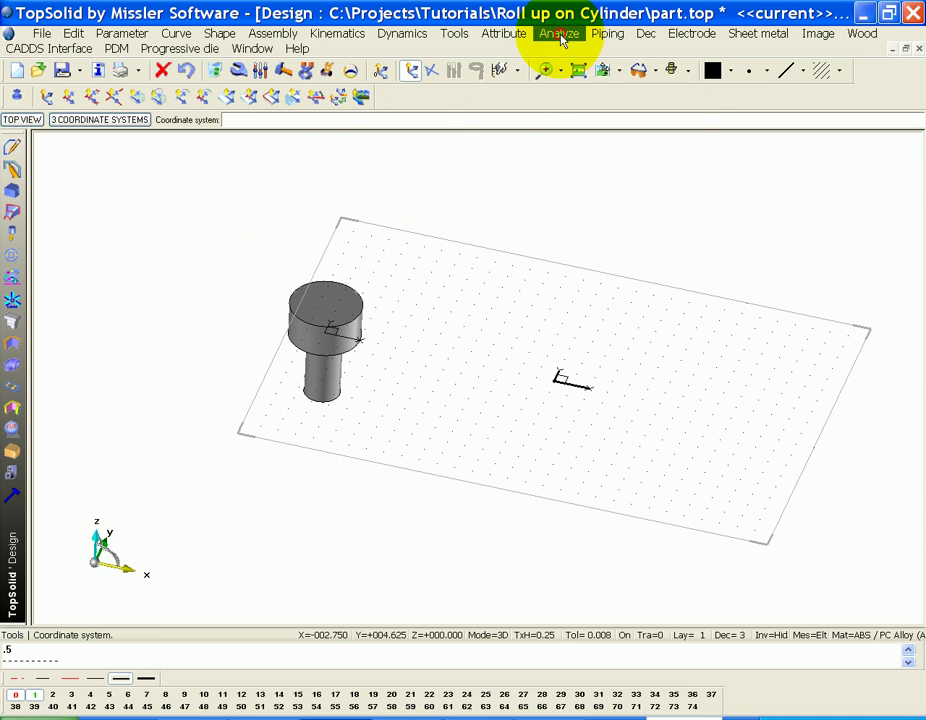
click(560, 34)
click(568, 183)
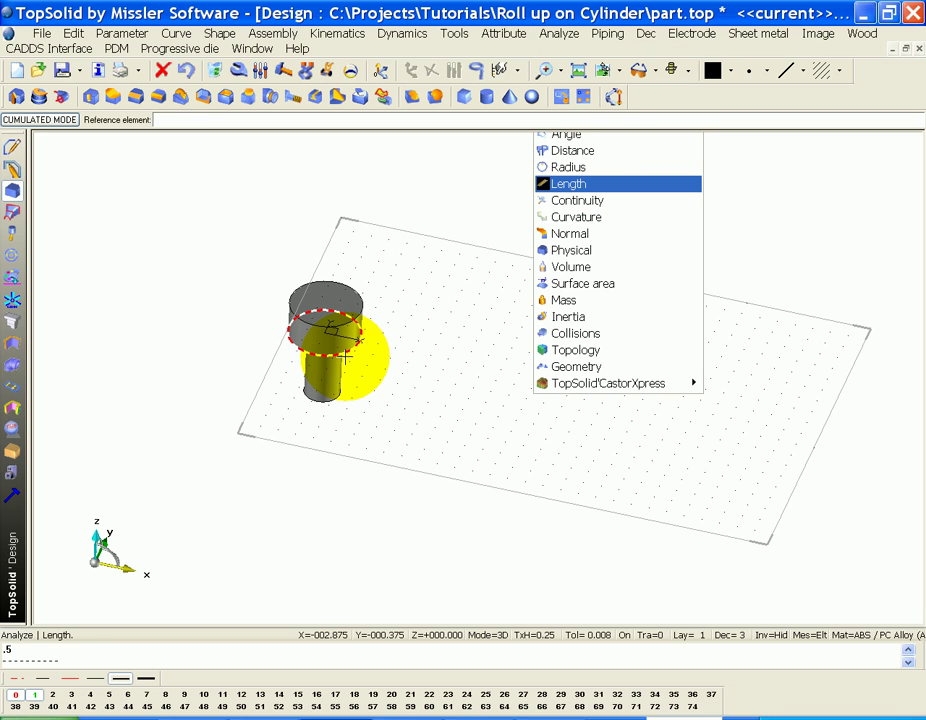
click(352, 346)
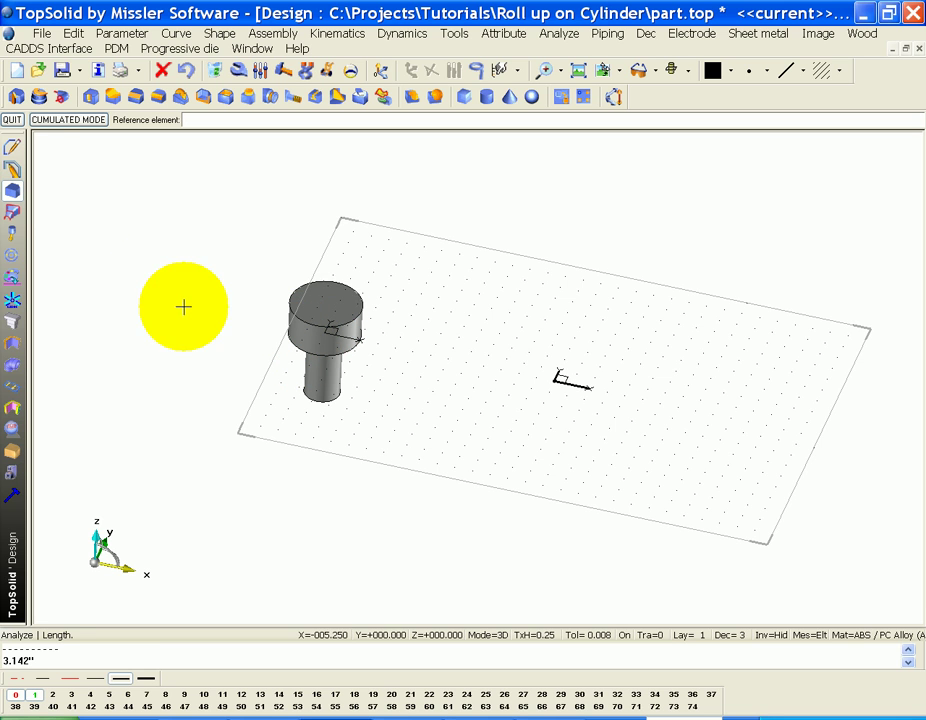
Draw a rectangle at the new coordinate system, 3.142 long to the right (+X) and .5 high above (+Y), and hide its driving dimensions
click(12, 145)
click(107, 96)
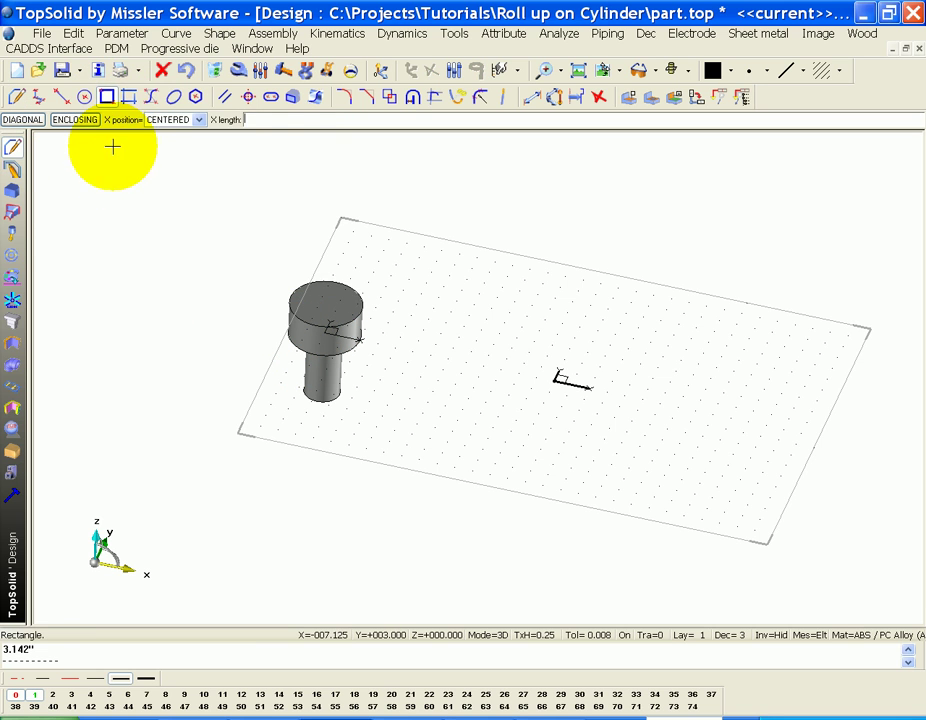
click(175, 119)
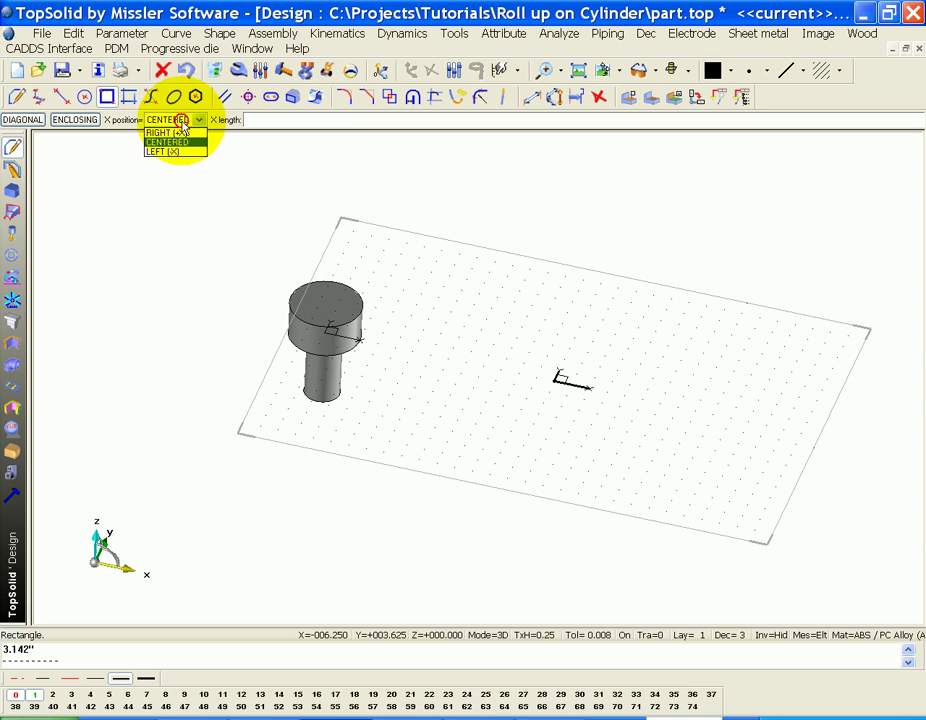
click(185, 133)
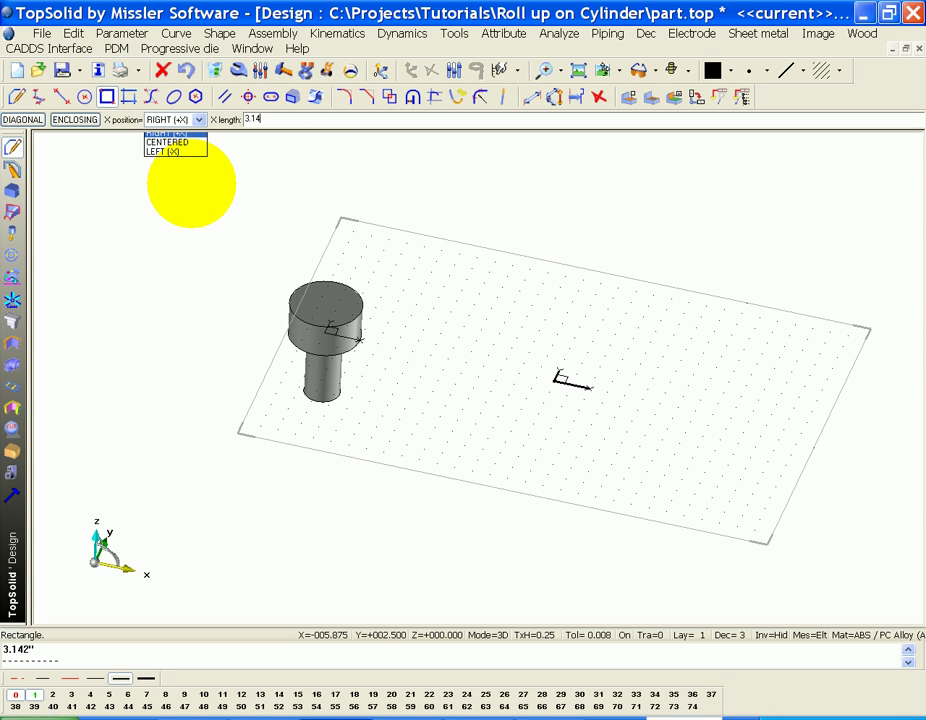
key(Return)
click(65, 119)
click(62, 133)
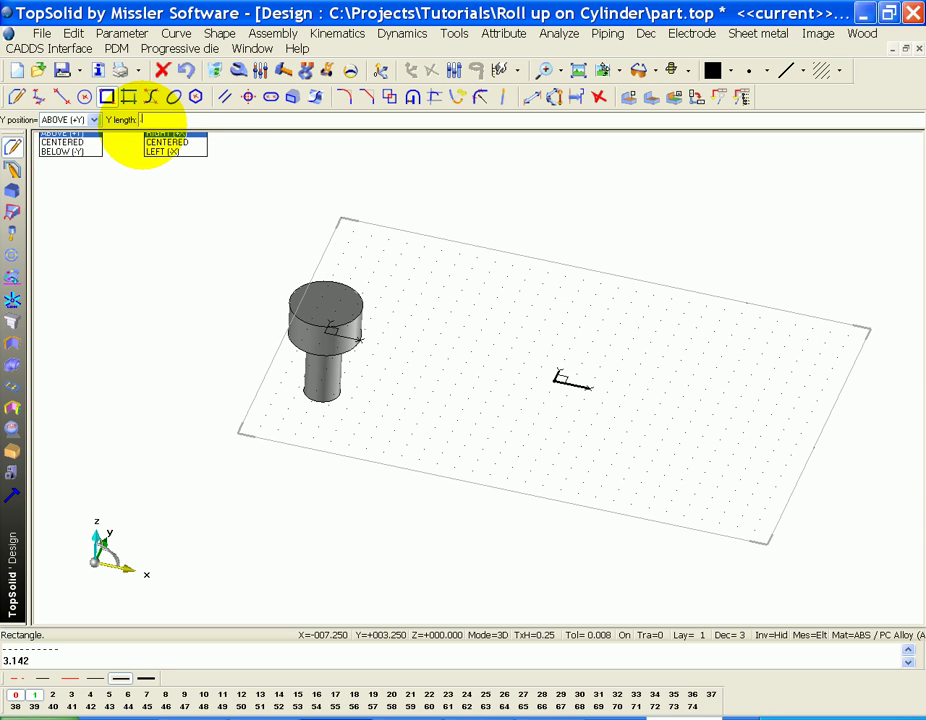
text(.5)
key(Return)
key(Escape)
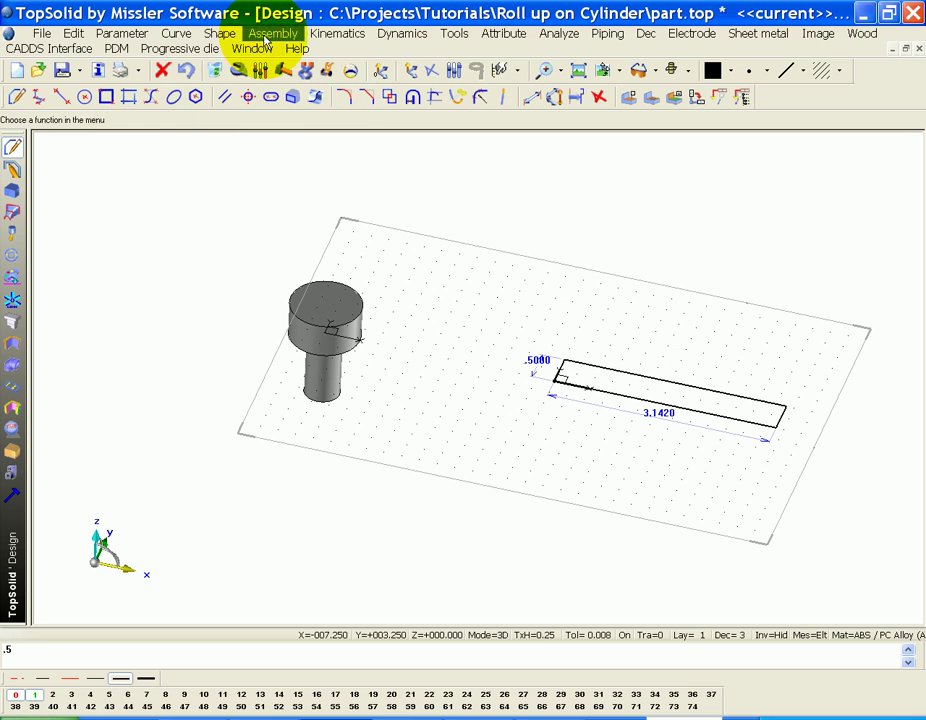
click(350, 70)
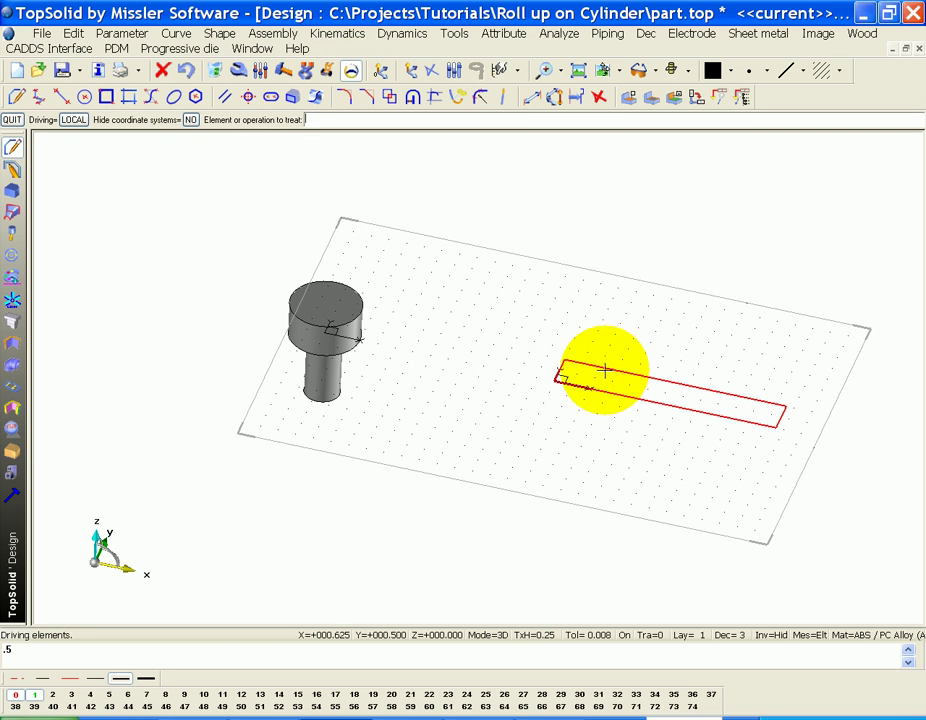
key(Escape)
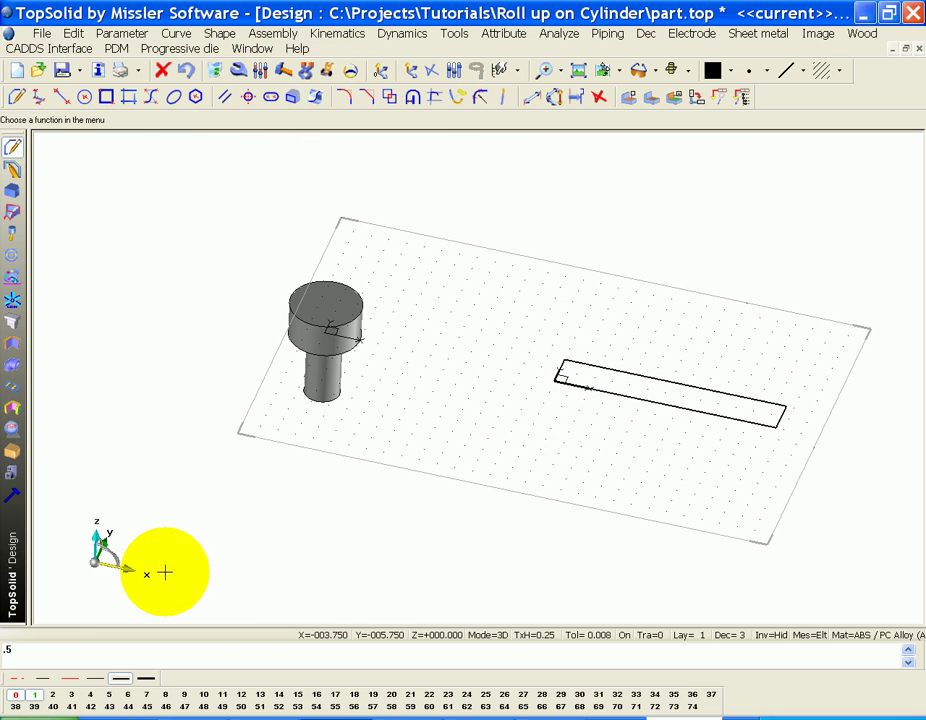
Place the text "TOPSOLID" inside the rectangle, starting a little in from its left end
click(97, 519)
scroll(593, 345, up, 3)
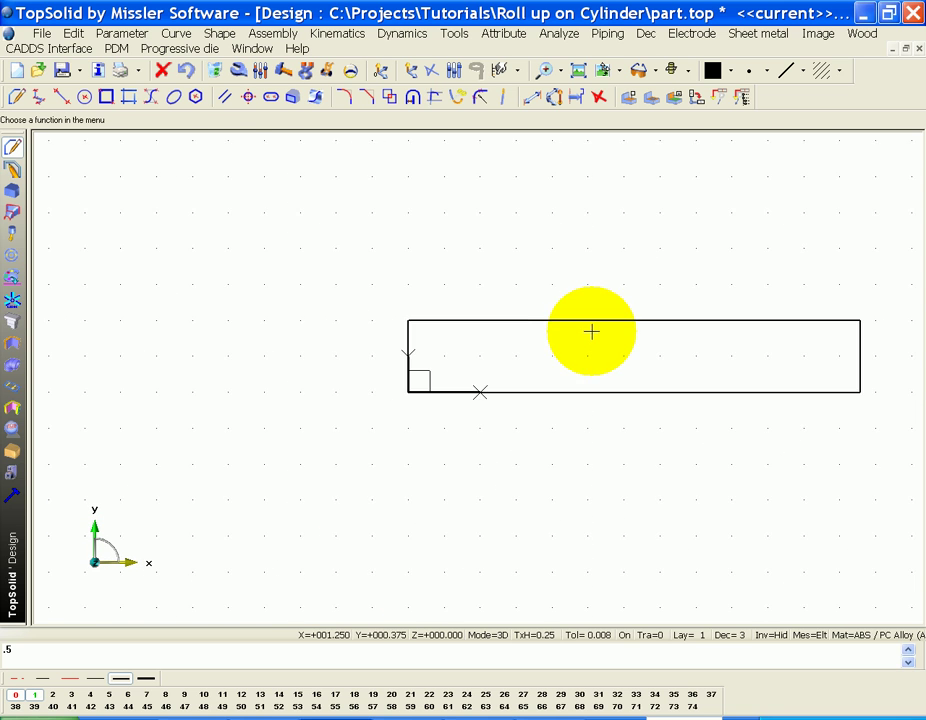
middle_drag(616, 370, 577, 384)
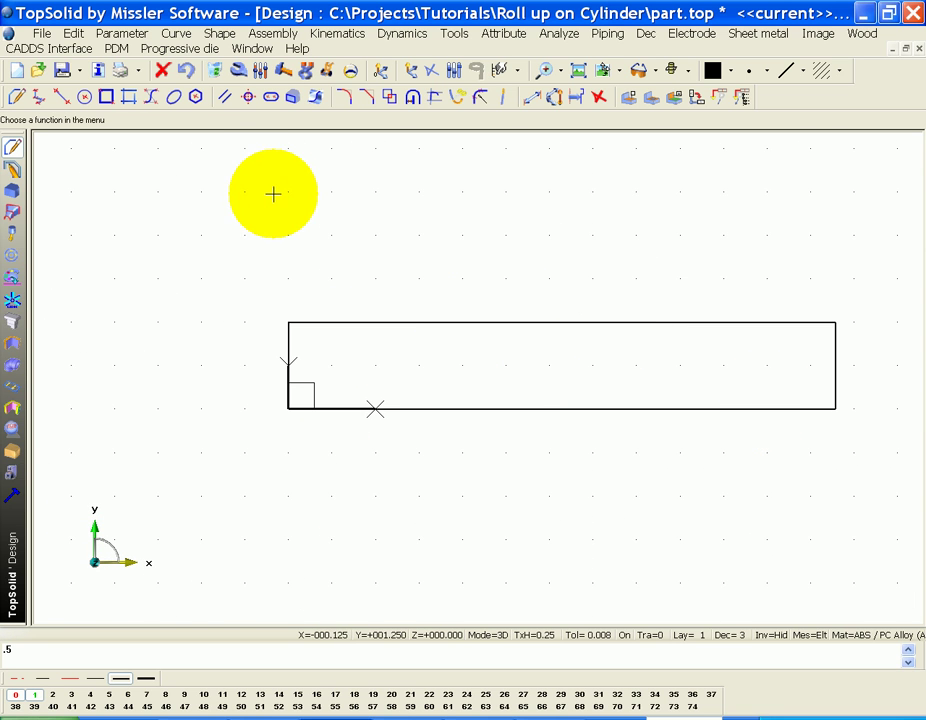
click(455, 35)
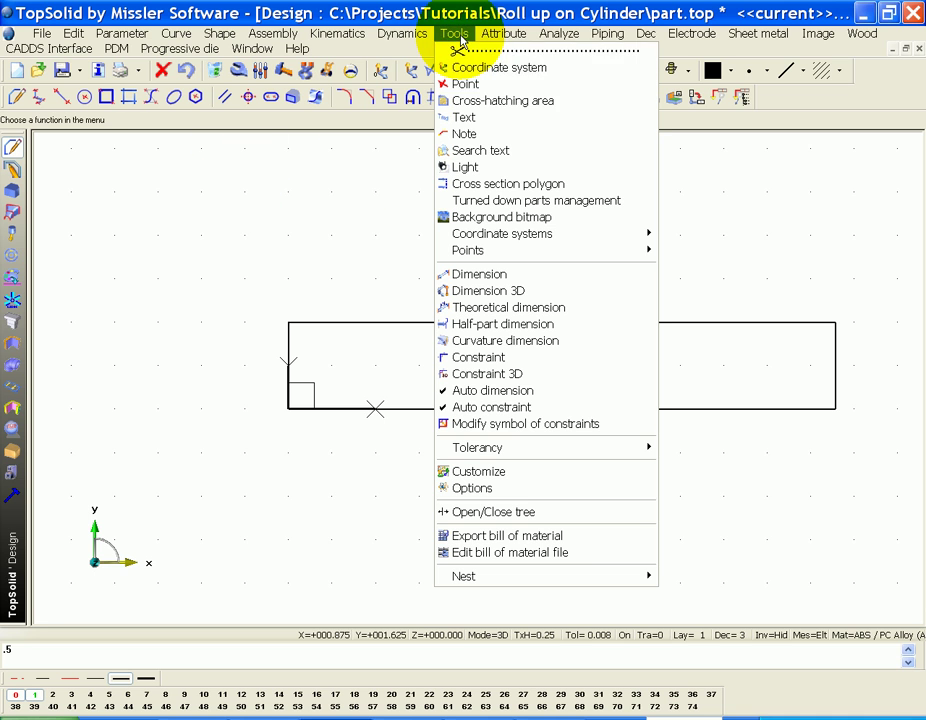
click(500, 118)
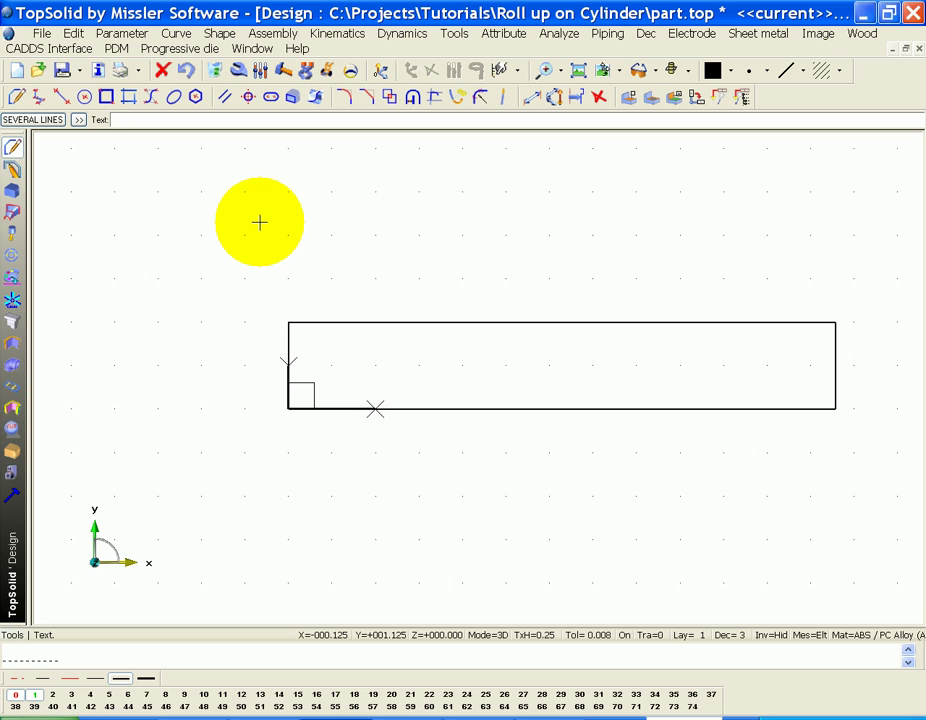
key(Return)
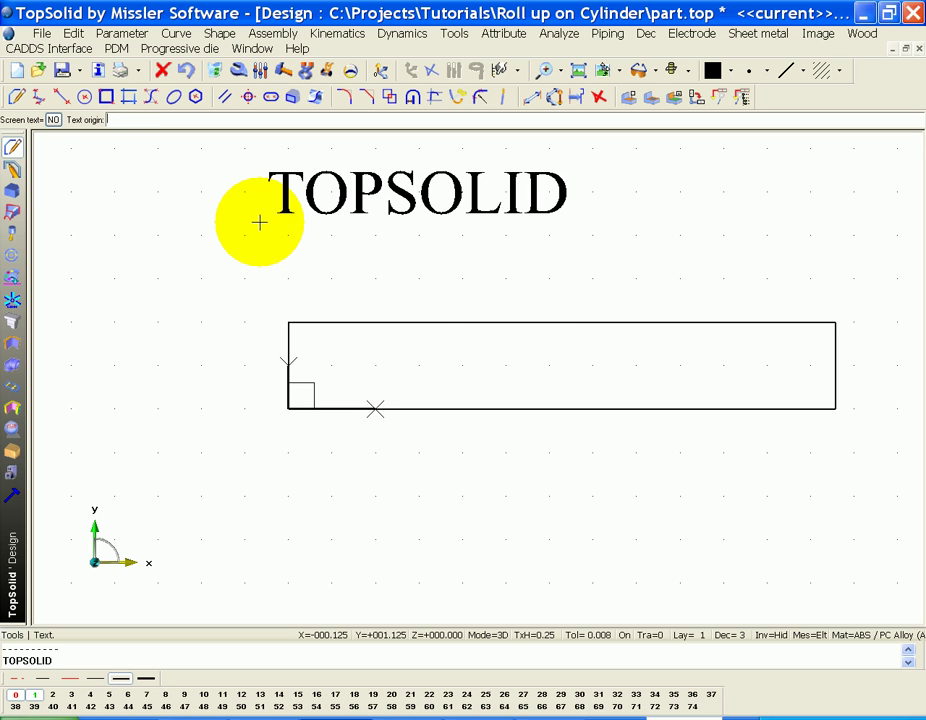
click(350, 383)
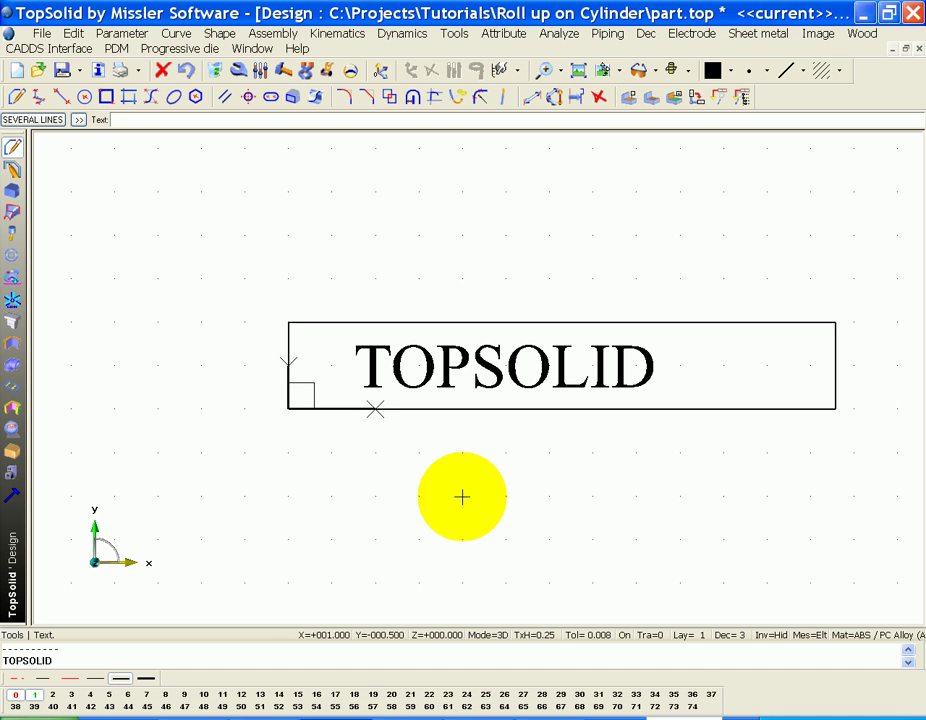
key(Escape)
Review the font, height and alignment settings of the TOPSOLID text
click(239, 70)
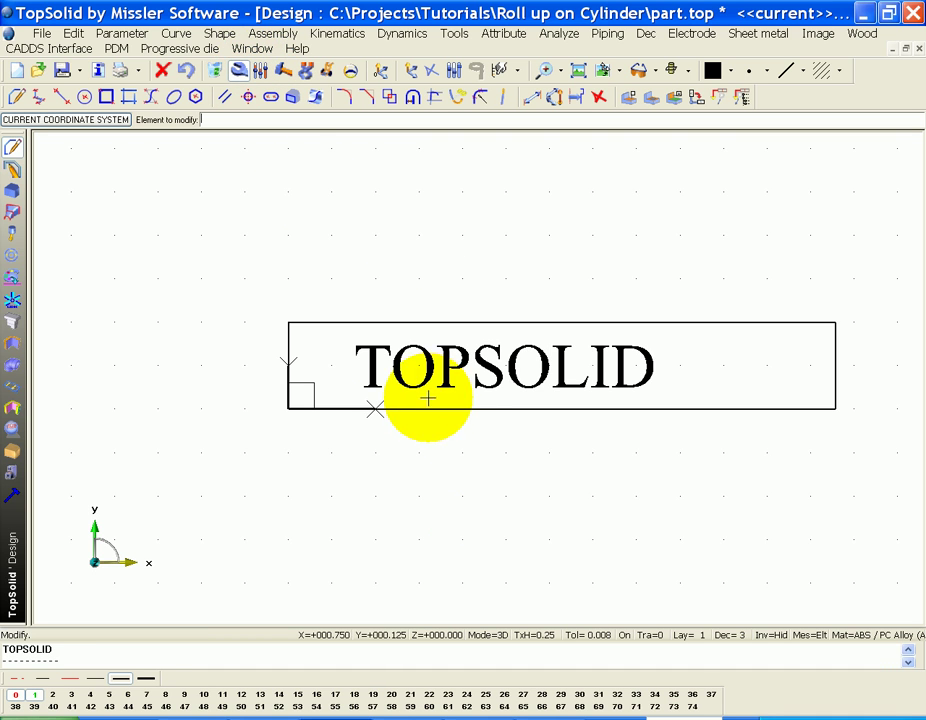
click(413, 384)
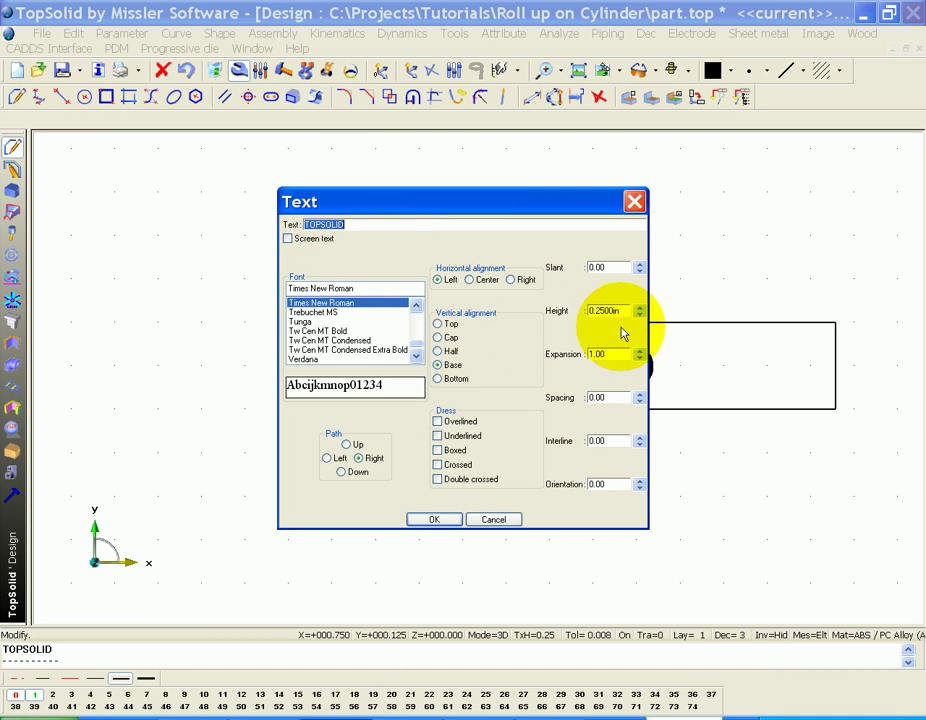
click(434, 519)
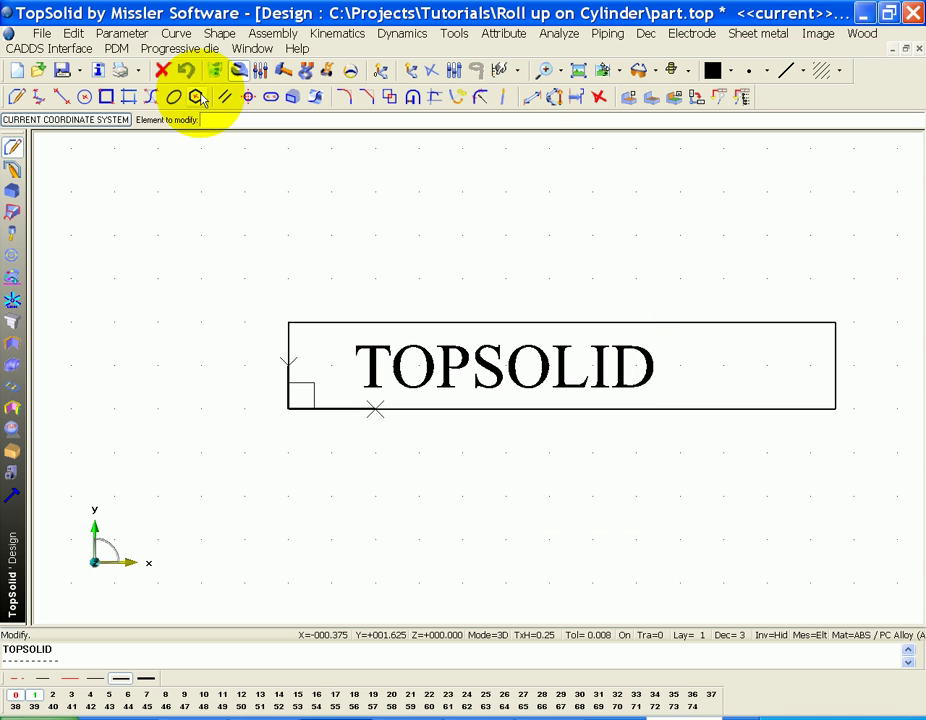
Convert the TOPSOLID text into outline curves, with the original text made invisible and no mirror effect
click(176, 33)
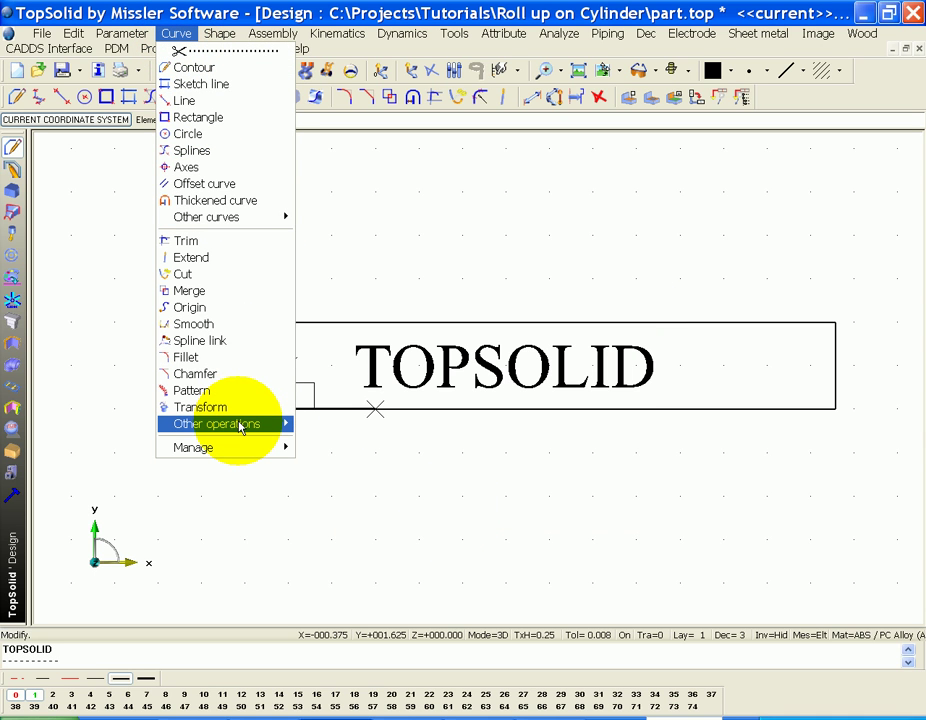
mouse_move(240, 427)
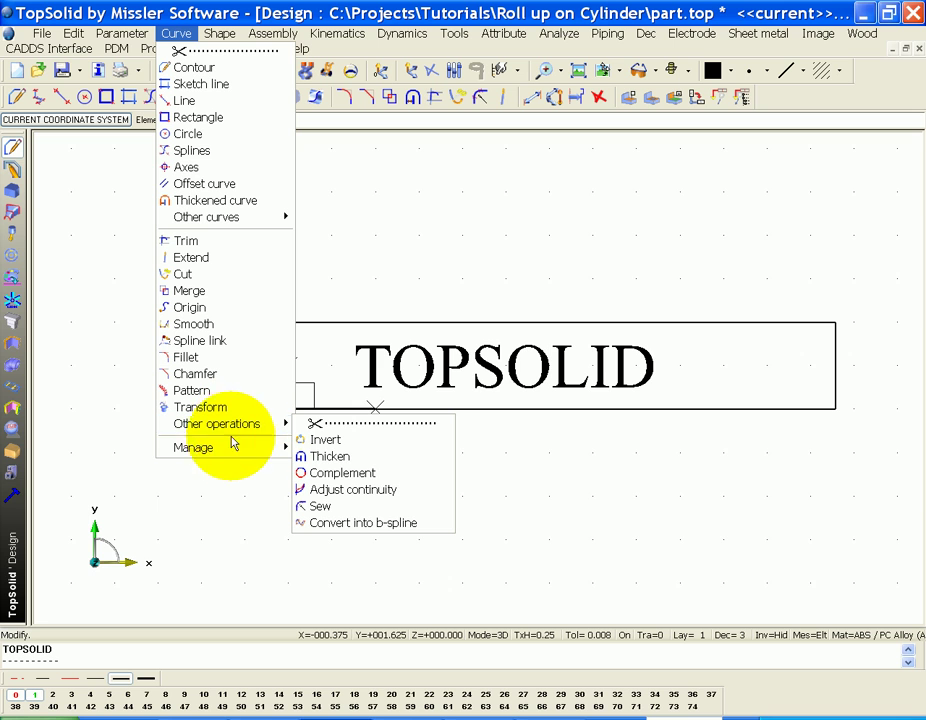
mouse_move(231, 450)
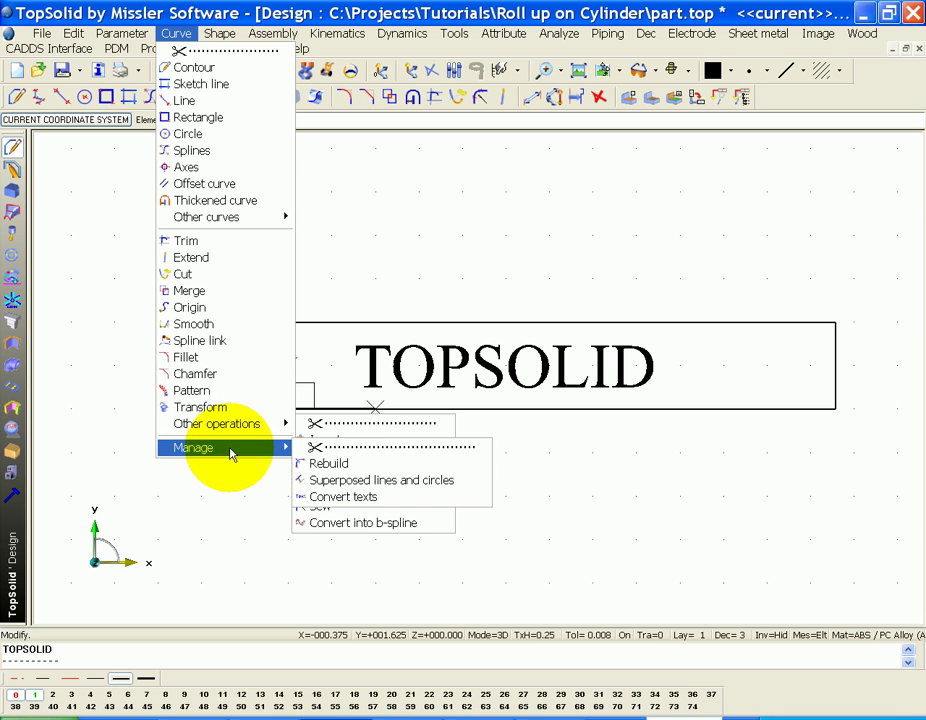
click(349, 499)
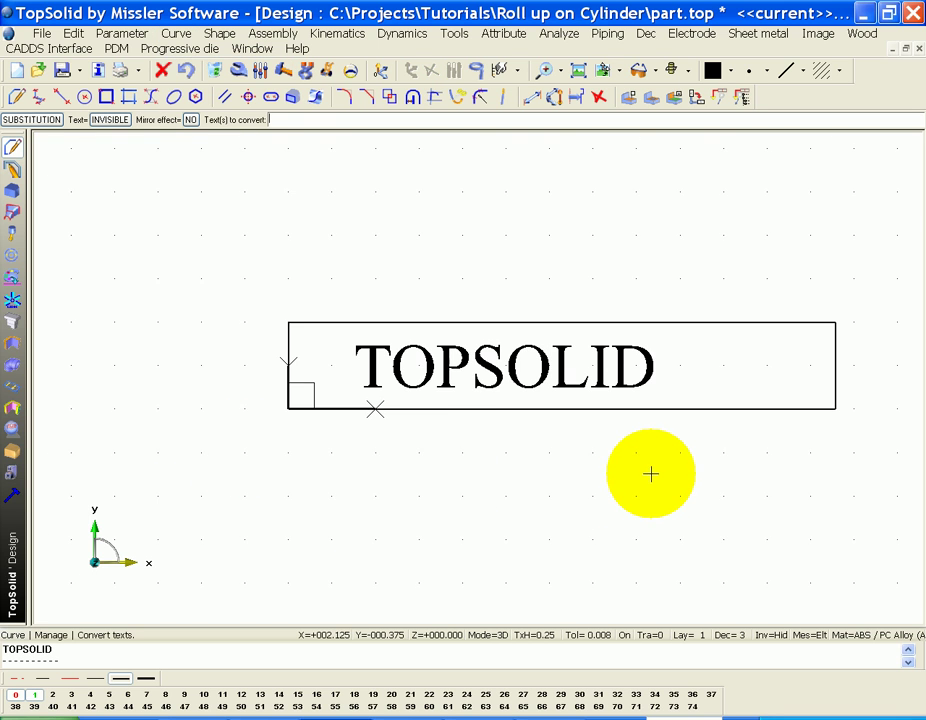
click(393, 368)
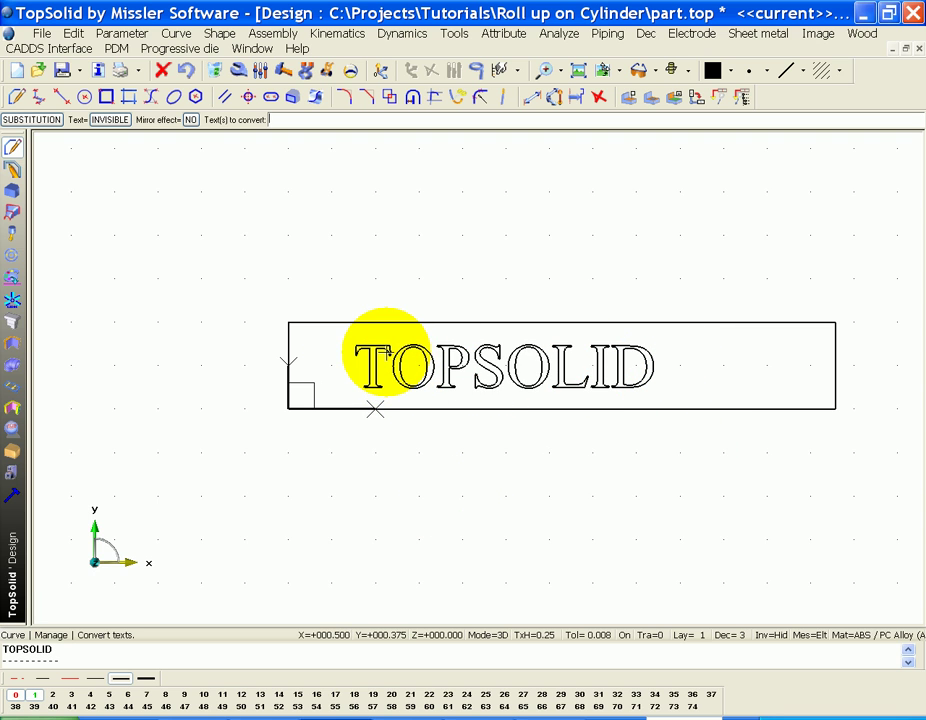
Set up a curve Roll up on the head's cylindrical face, using the head's coordinate system for the cylinder and the current coordinate system for the curves
ctrl+middle_drag(477, 262, 293, 463)
ctrl+drag(343, 402, 346, 312)
ctrl+drag(392, 313, 362, 350)
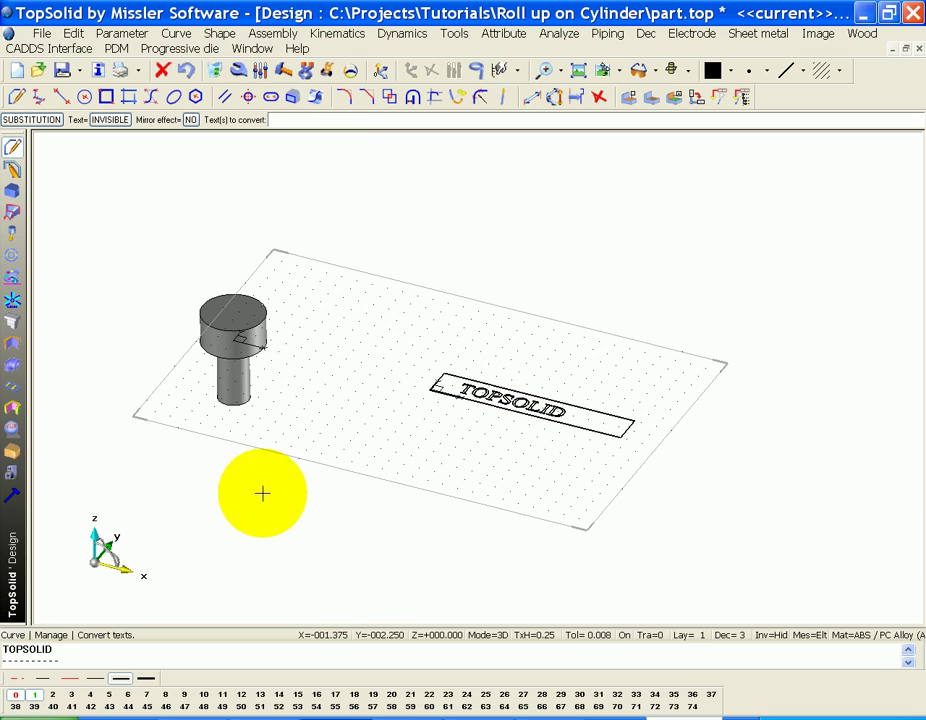
click(194, 40)
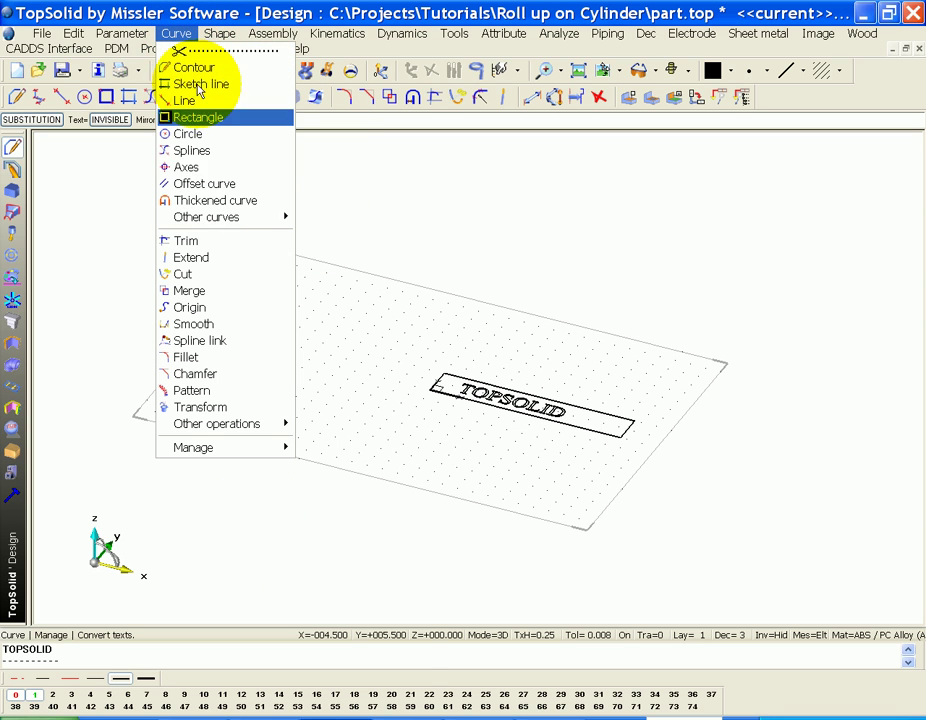
mouse_move(272, 217)
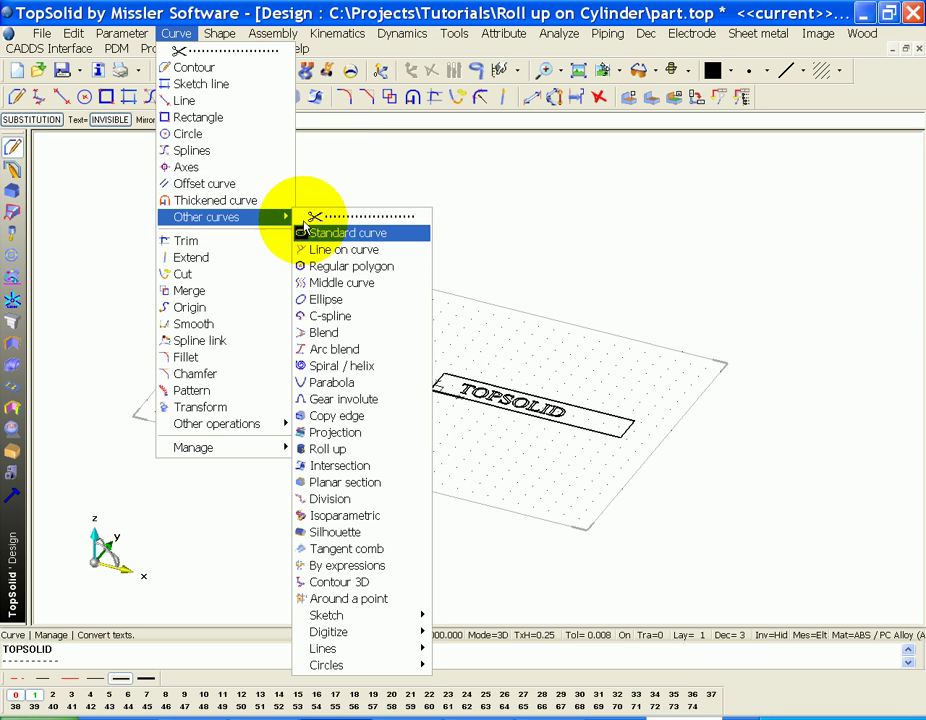
click(386, 449)
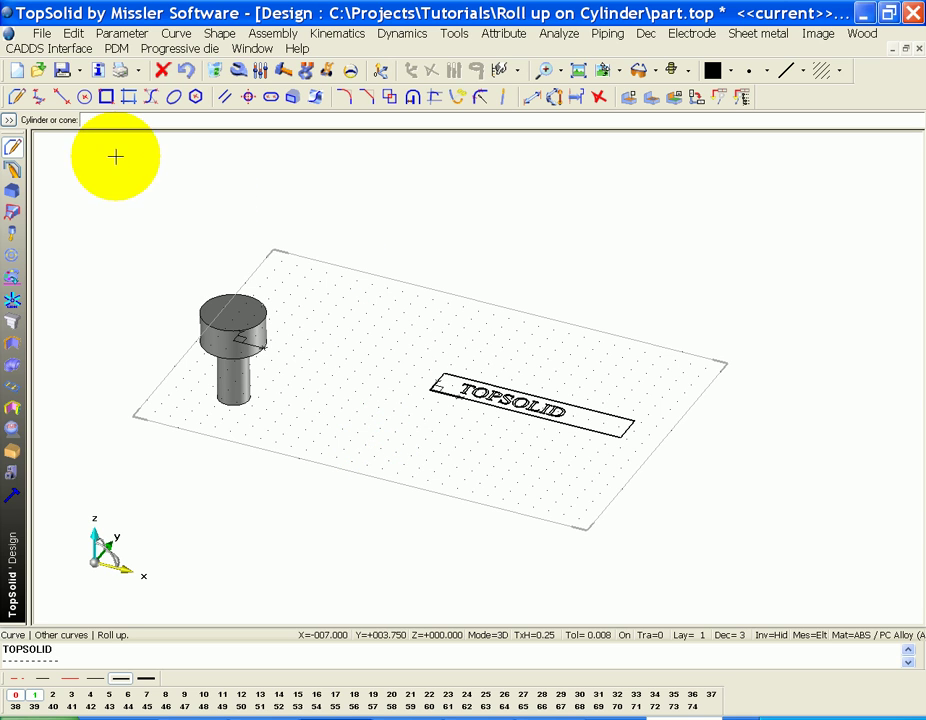
click(9, 121)
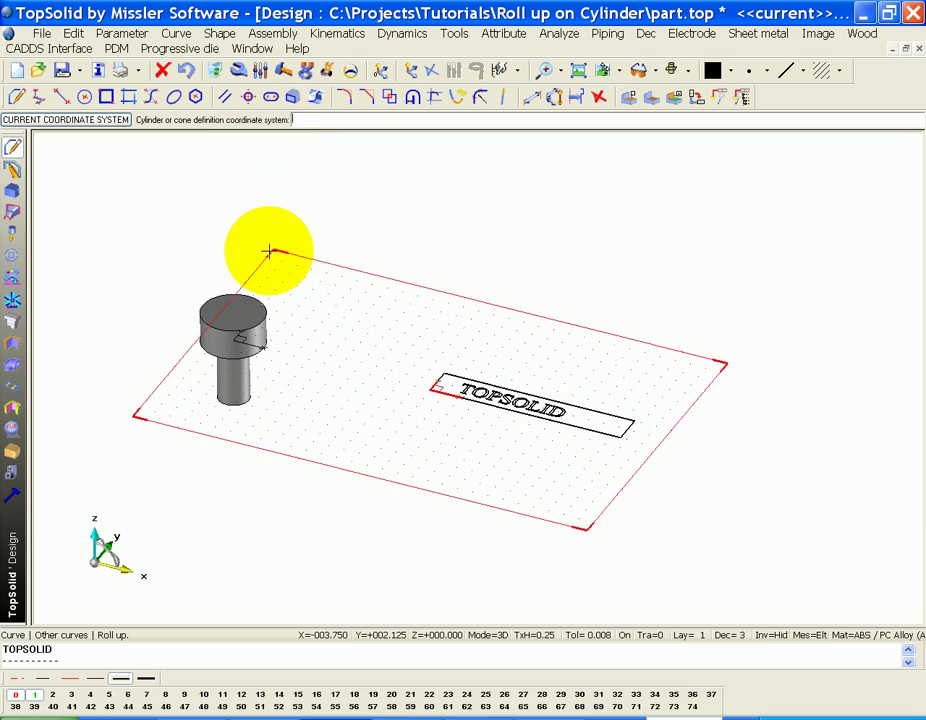
scroll(262, 290, up, 2)
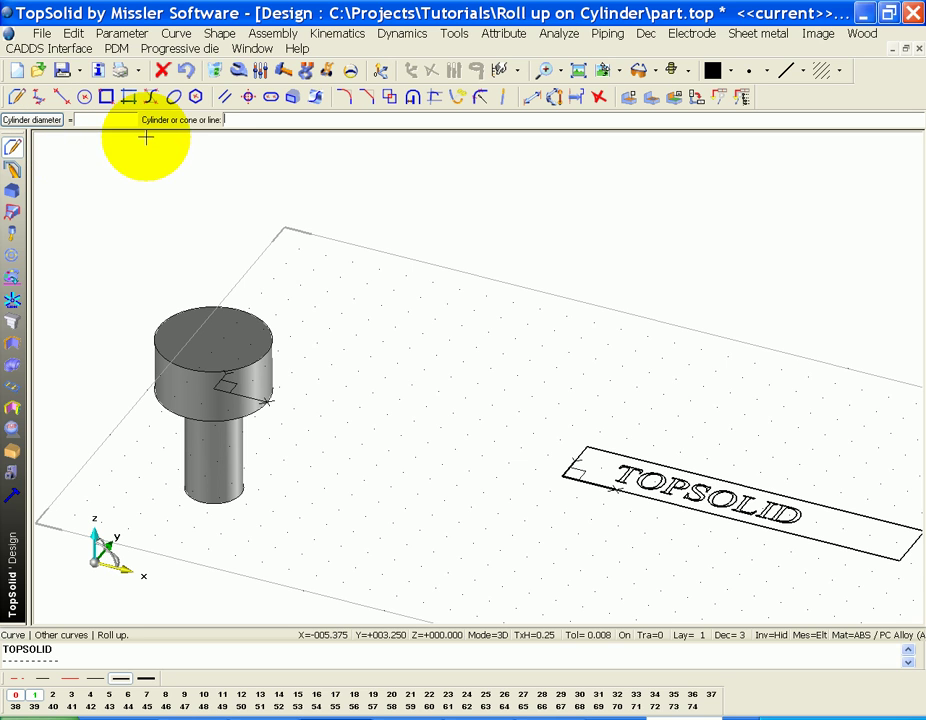
click(248, 382)
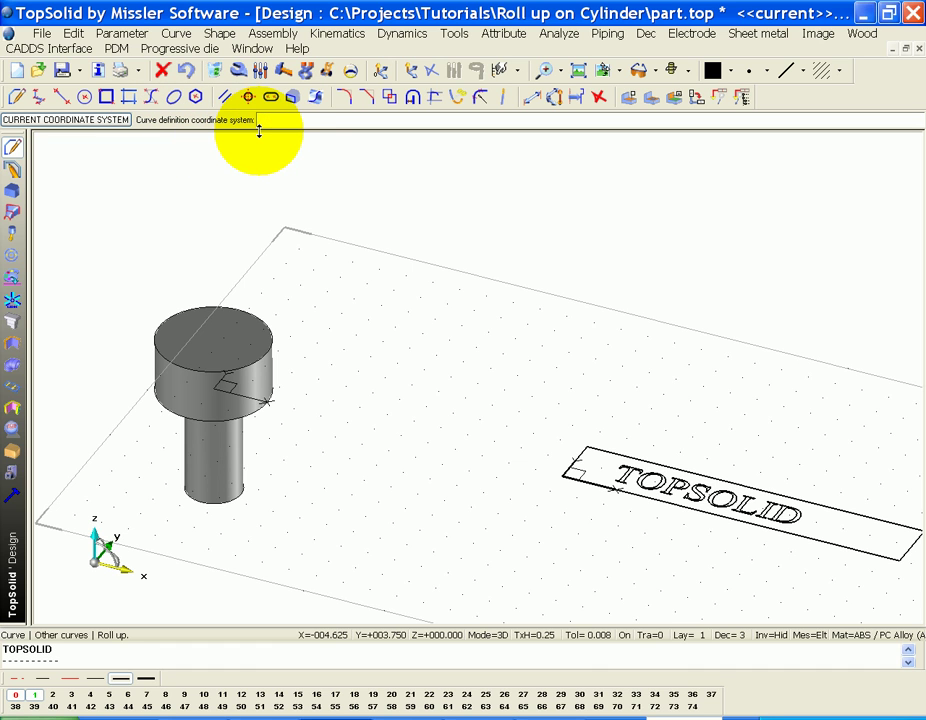
click(426, 262)
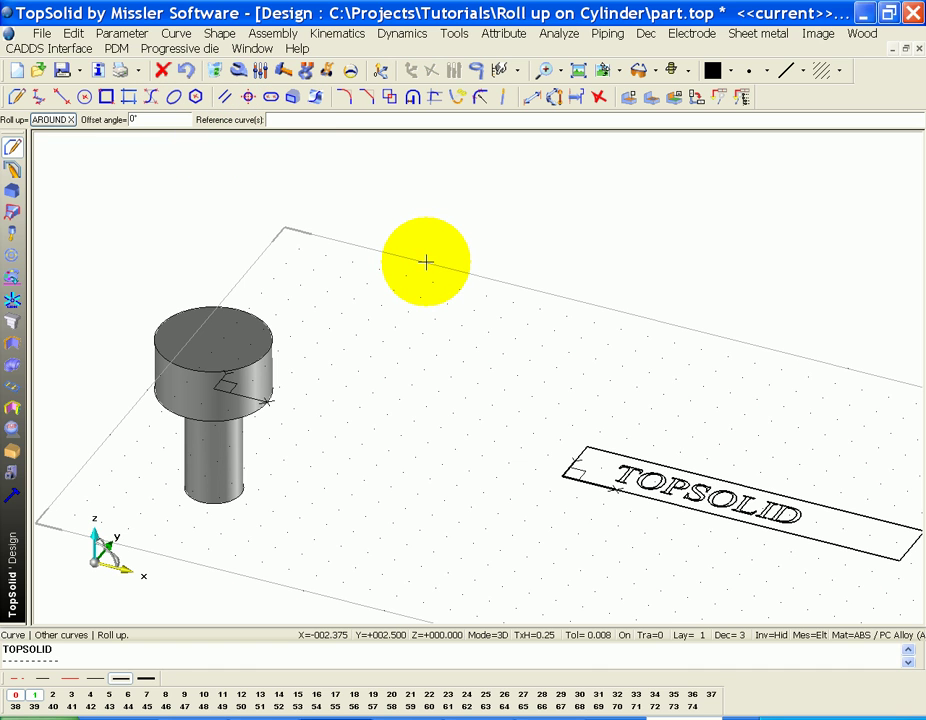
Set the roll-up direction to AROUND X and the current color to blue
click(55, 121)
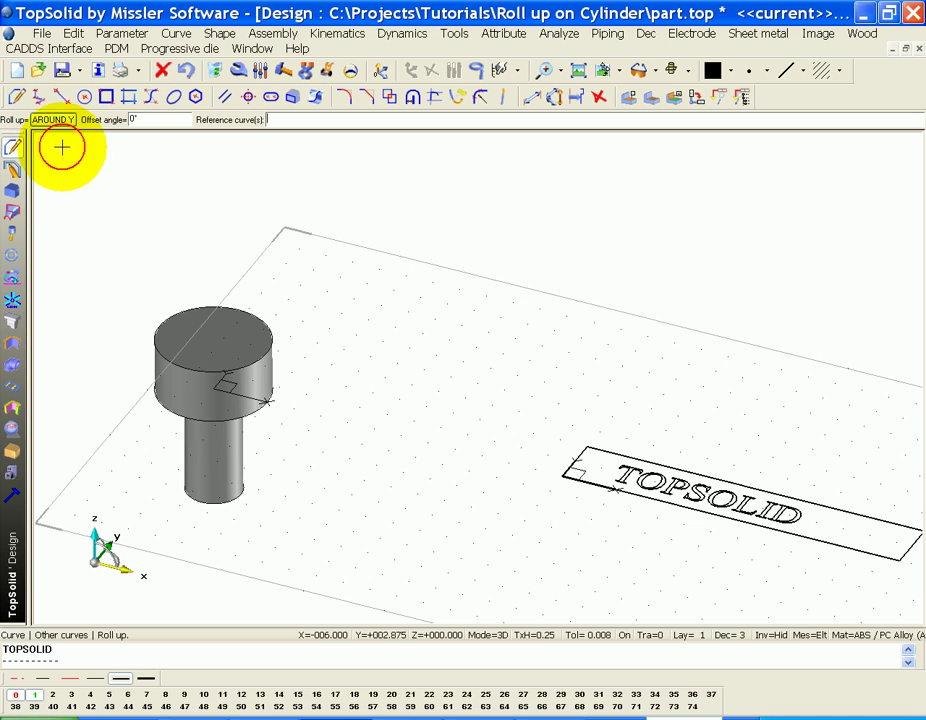
click(56, 124)
scroll(424, 358, down, 3)
middle_drag(410, 354, 337, 316)
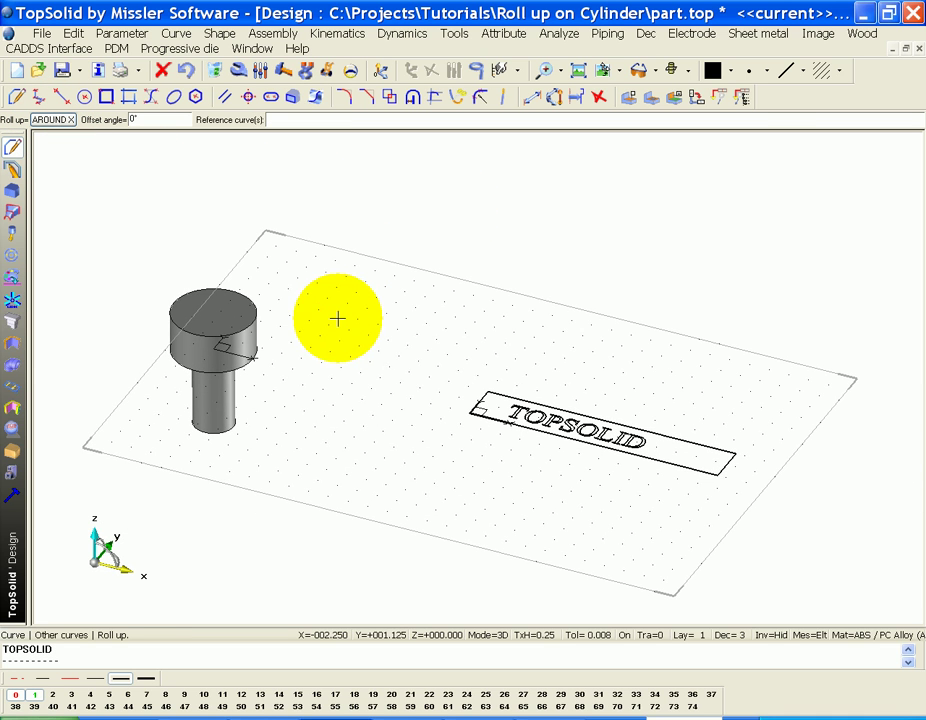
click(713, 71)
click(759, 124)
Try to roll the TOPSOLID curves up around X on the cylindrical head
click(521, 339)
drag(505, 350, 658, 463)
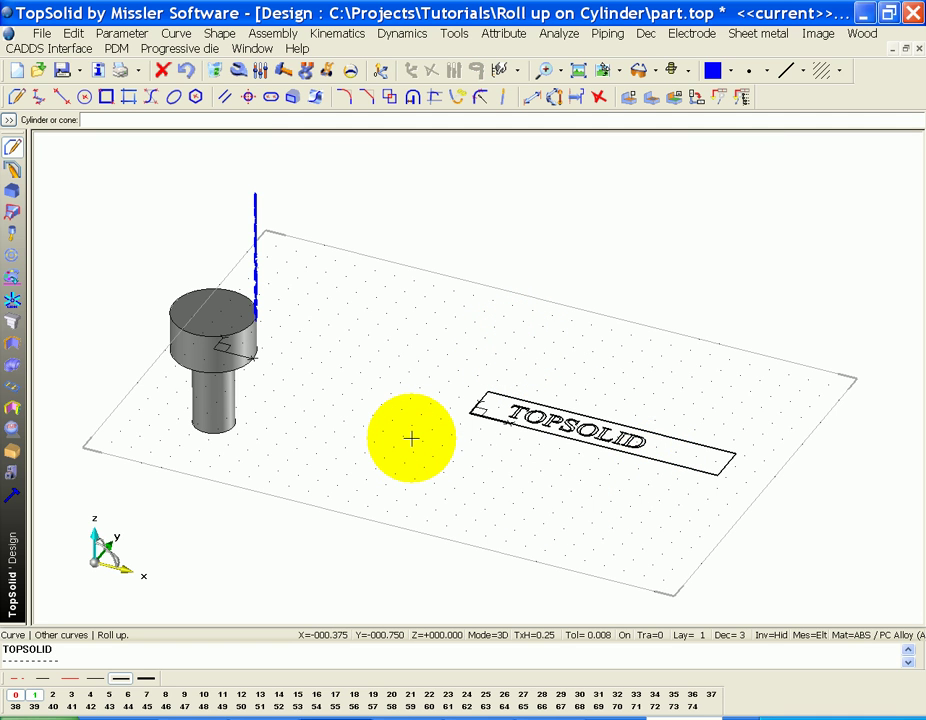
mouse_move(411, 438)
middle_down()
mouse_move(300, 428)
mouse_move(407, 427)
middle_up()
key(Escape)
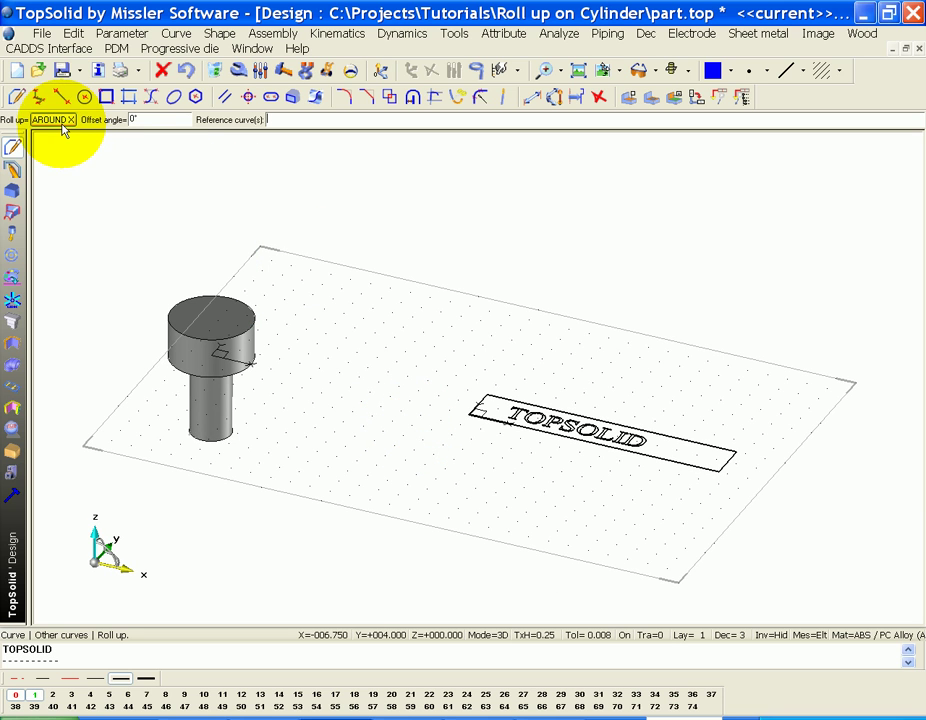
Roll the TOPSOLID curves up onto the cylindrical head AROUND Y with a 0° offset angle
click(505, 358)
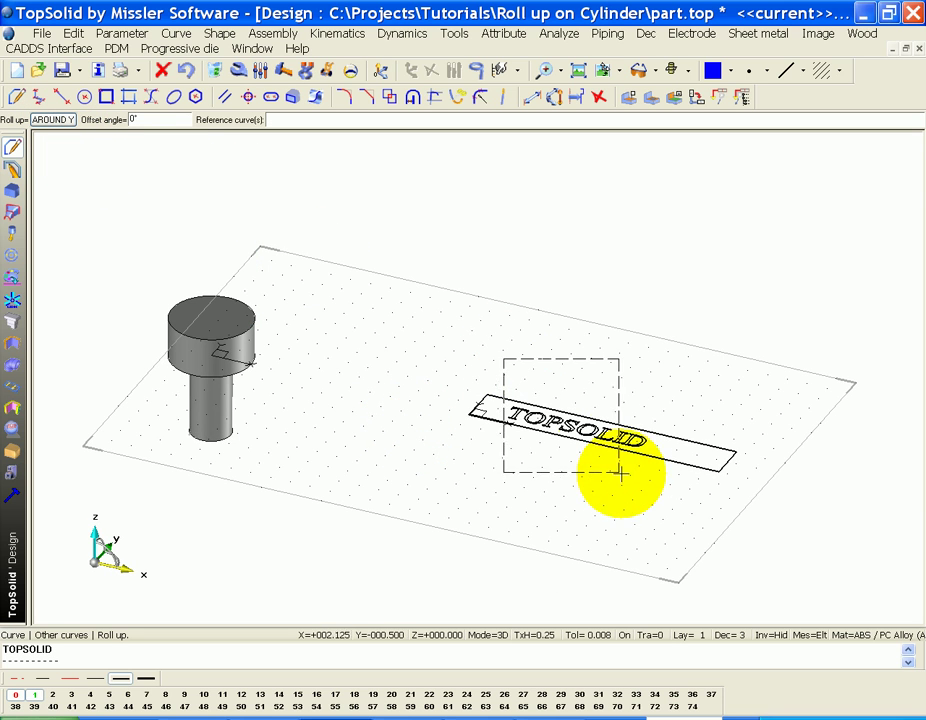
click(655, 481)
middle_drag(357, 434, 357, 390)
middle_drag(237, 315, 313, 341)
middle_drag(273, 300, 356, 263)
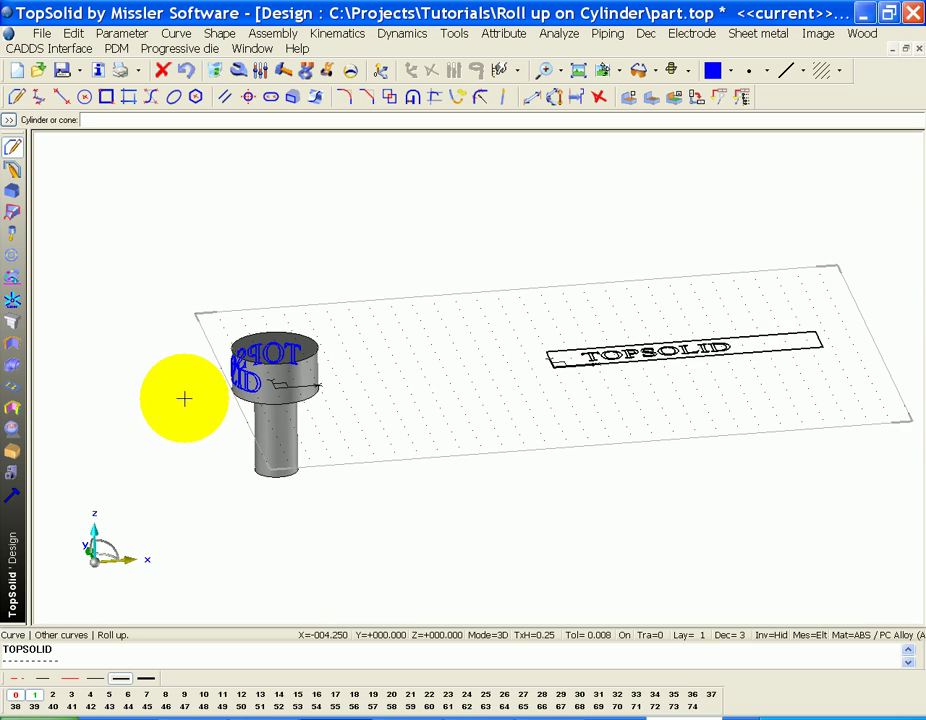
scroll(201, 390, up, 3)
scroll(201, 390, up, 2)
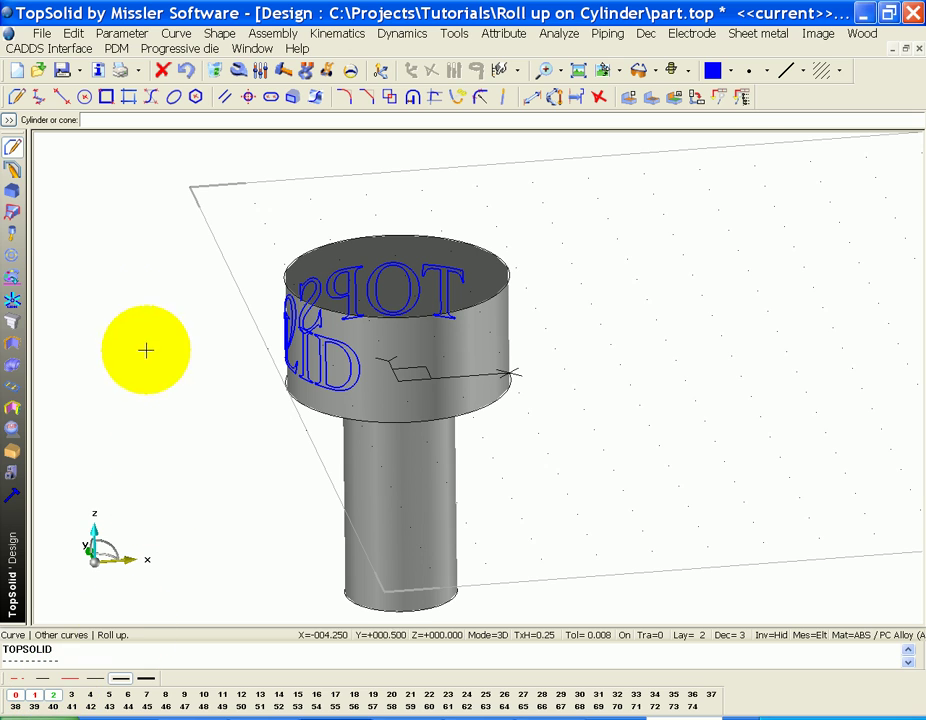
Copy the trimmed cylindrical side face of the head onto layer 2, and hide layer 0
click(13, 213)
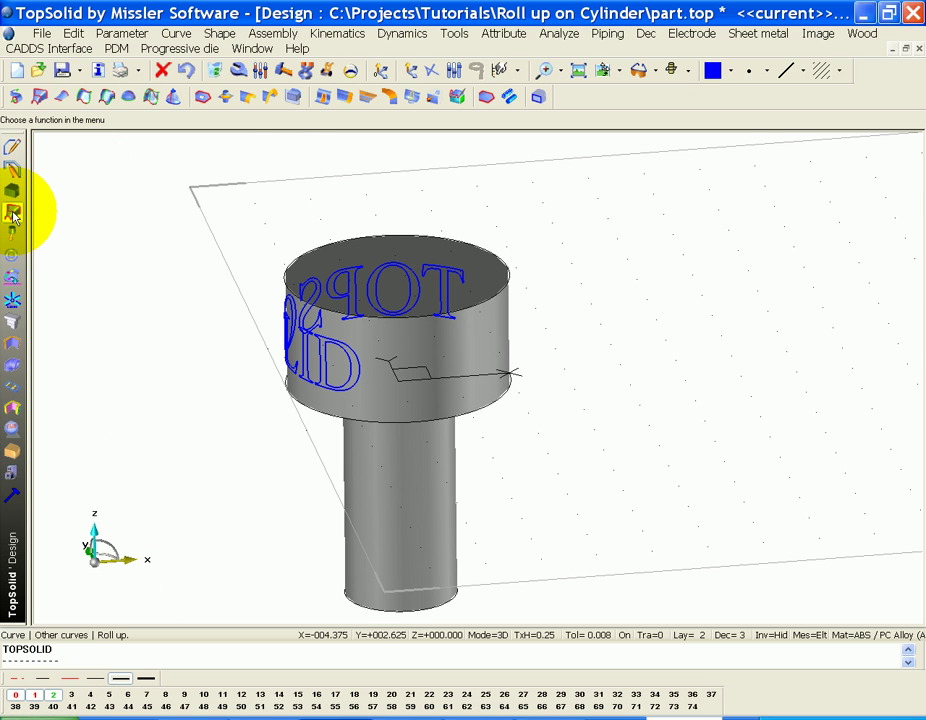
click(287, 104)
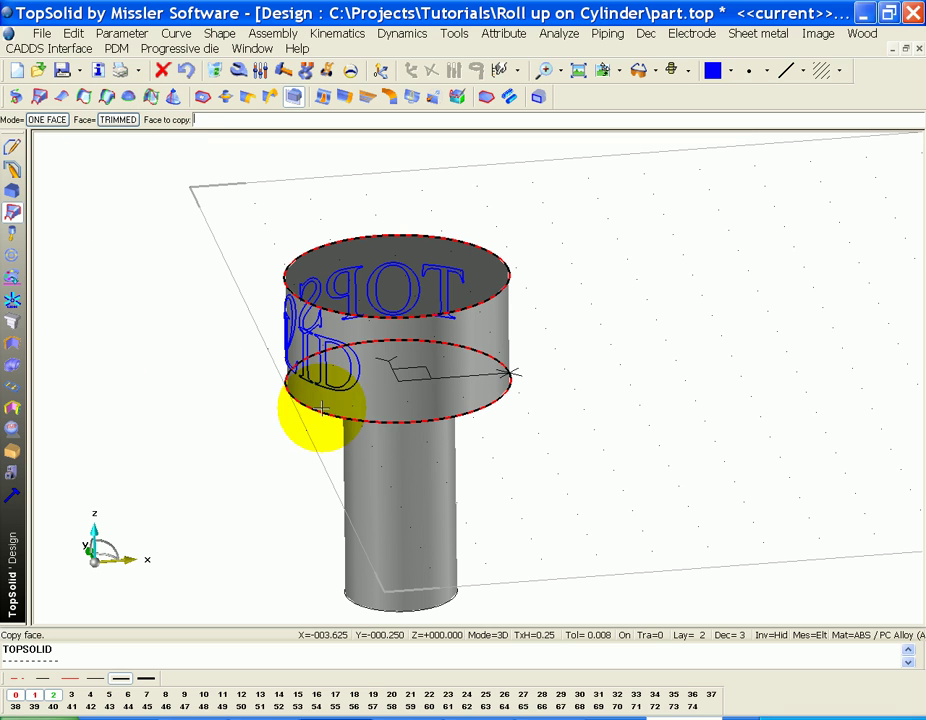
click(386, 406)
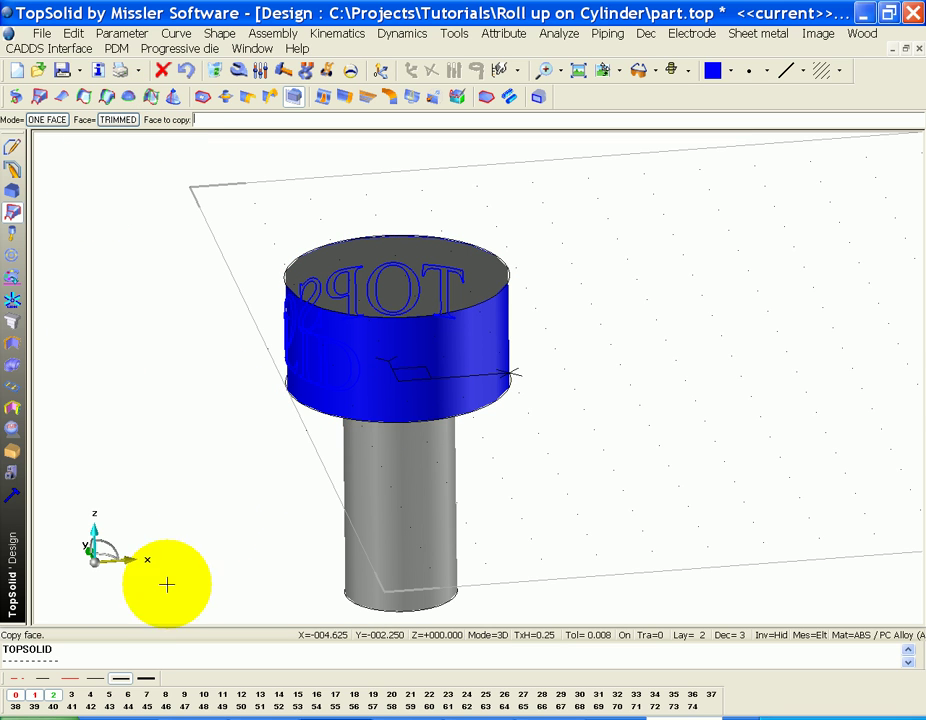
click(15, 694)
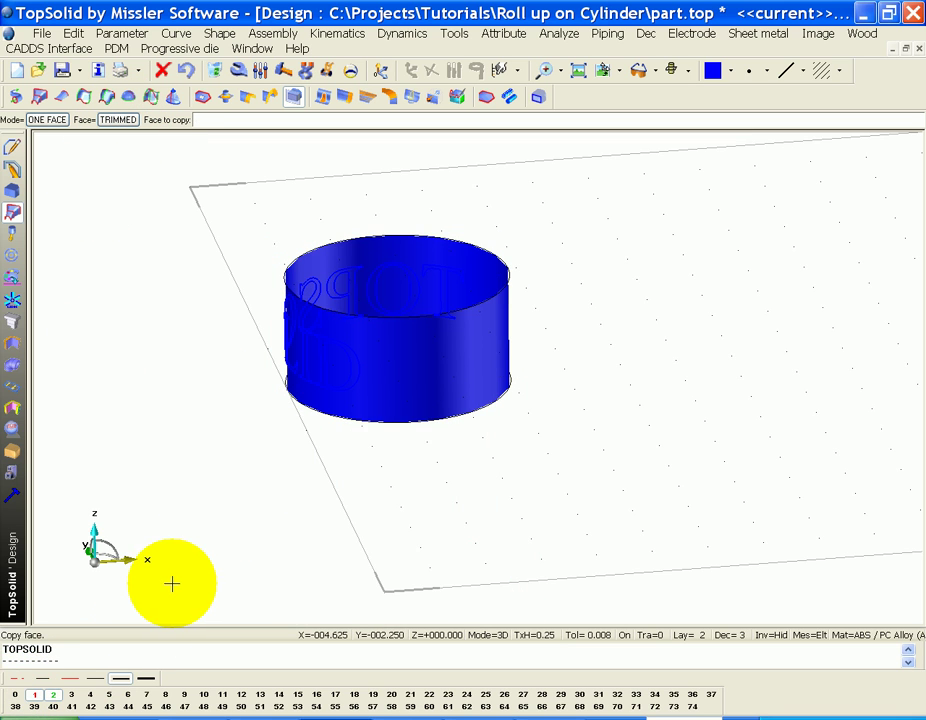
Recolor the copied cylindrical face pale yellow
click(715, 70)
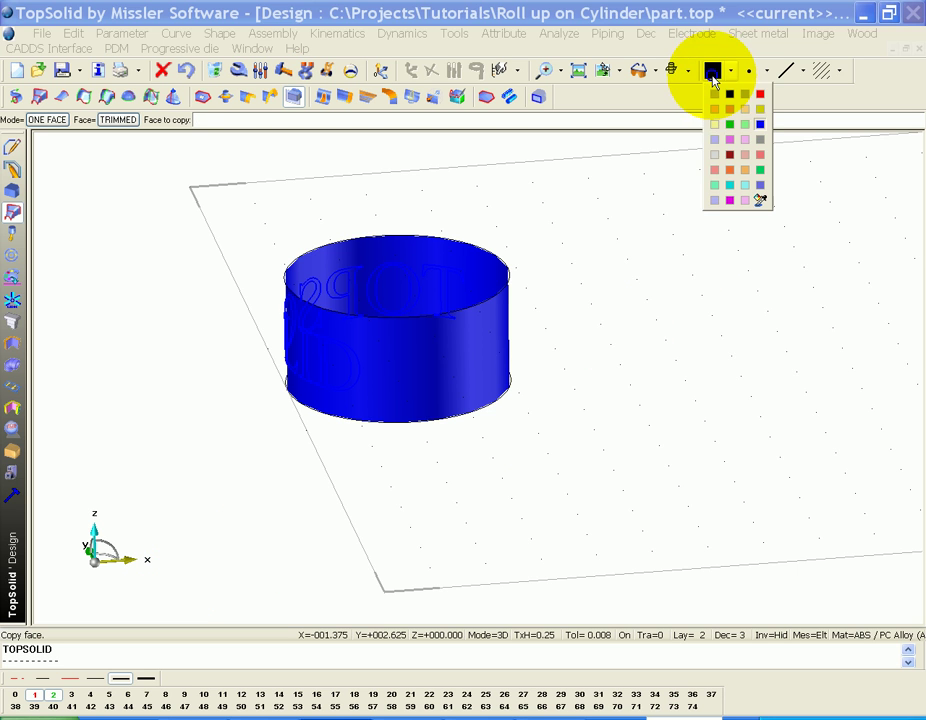
click(716, 127)
click(507, 380)
mouse_move(474, 479)
middle_down()
mouse_move(524, 484)
mouse_move(488, 488)
middle_up()
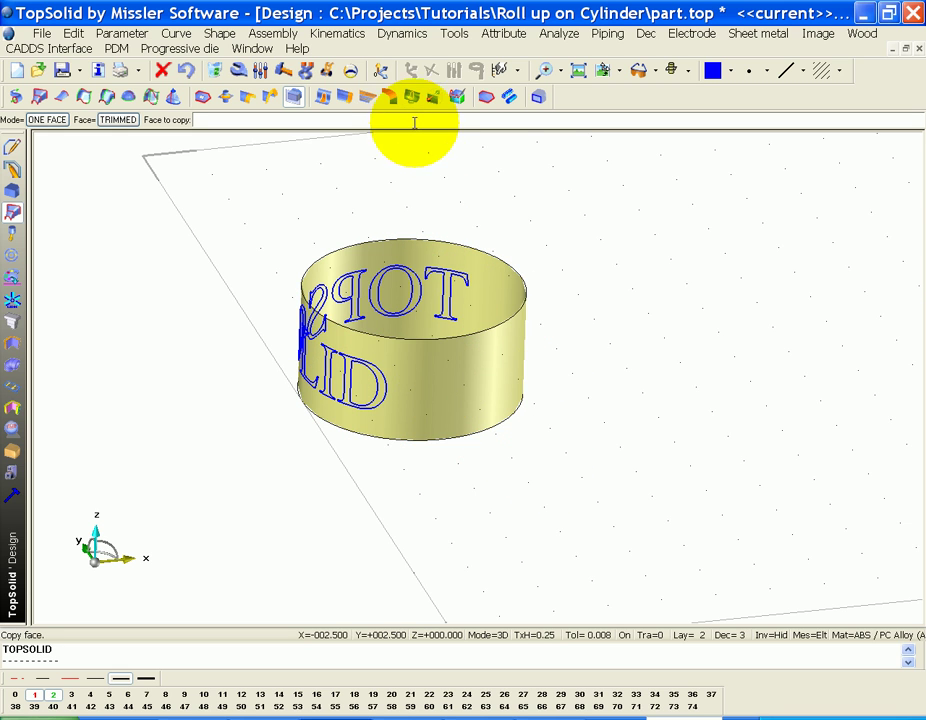
Imprint all the rolled-up TOPSOLID curves on the copied cylindrical face, with the tool curves hidden
click(510, 289)
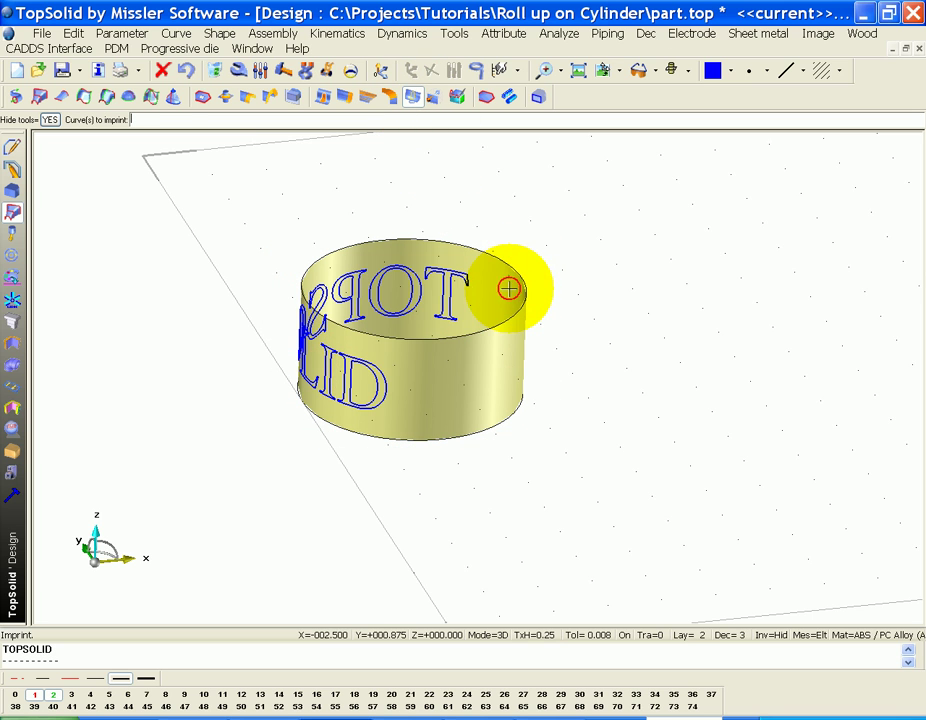
drag(533, 217, 246, 451)
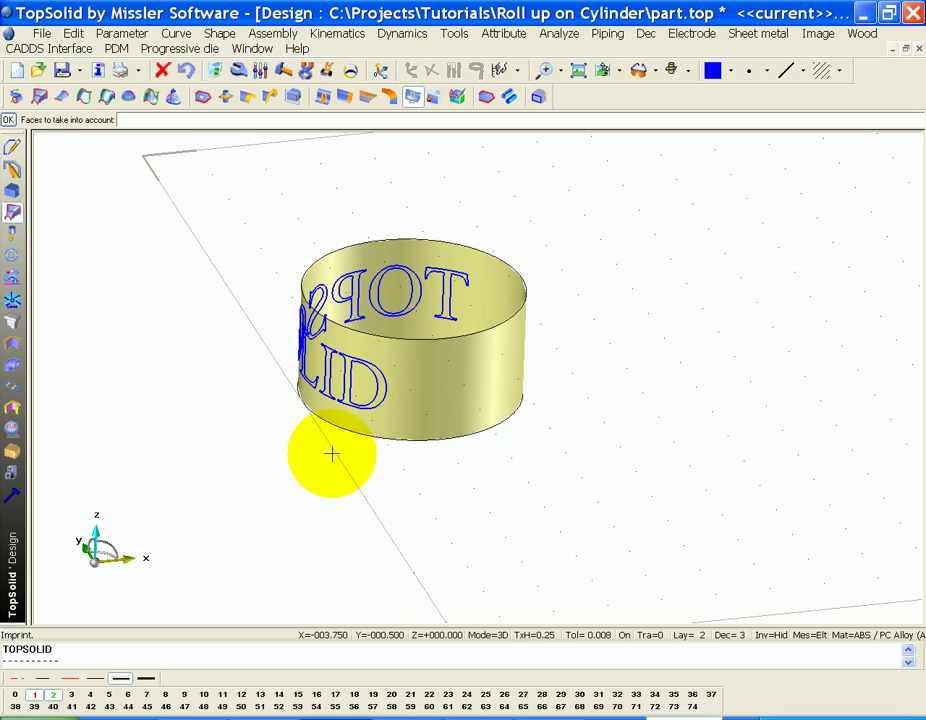
click(430, 412)
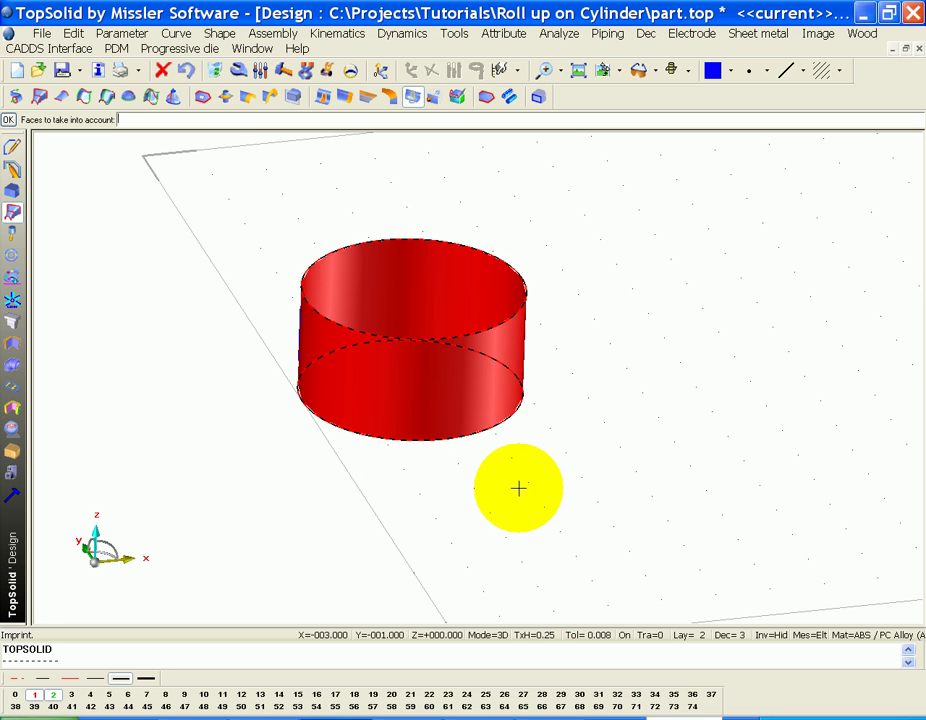
key(Return)
middle_drag(482, 493, 330, 340)
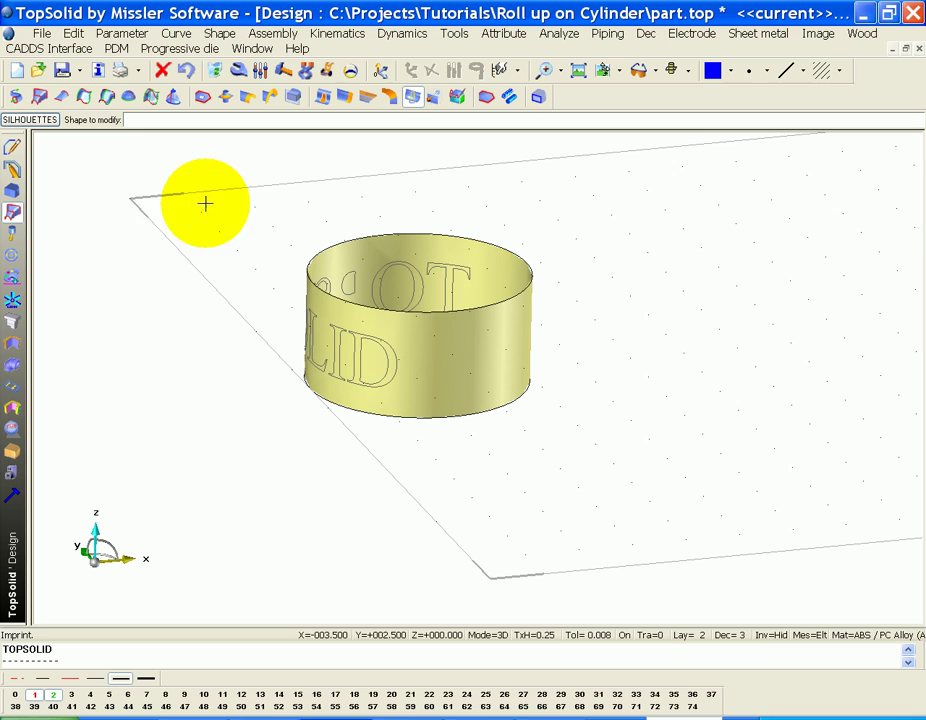
Remove the faces around and inside the imprinted letters with no healing, keeping the letter faces
click(14, 195)
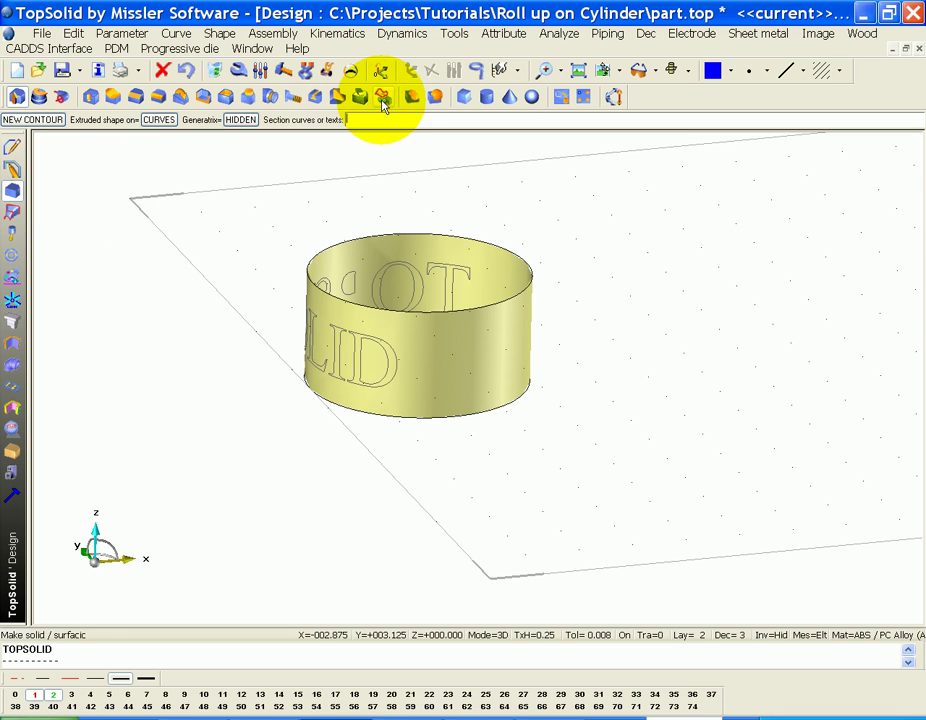
click(361, 96)
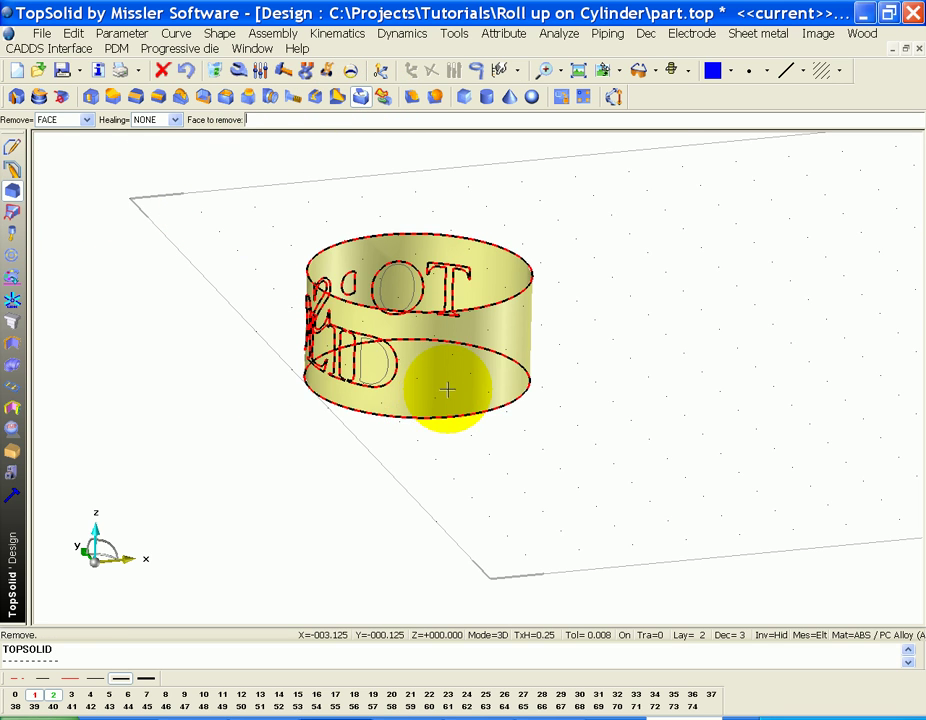
middle_drag(369, 368, 610, 416)
mouse_move(569, 452)
middle_down()
mouse_move(582, 463)
mouse_move(565, 472)
middle_up()
middle_drag(680, 510, 323, 289)
middle_drag(239, 279, 380, 350)
middle_drag(424, 400, 165, 322)
scroll(320, 420, up, 6)
click(541, 384)
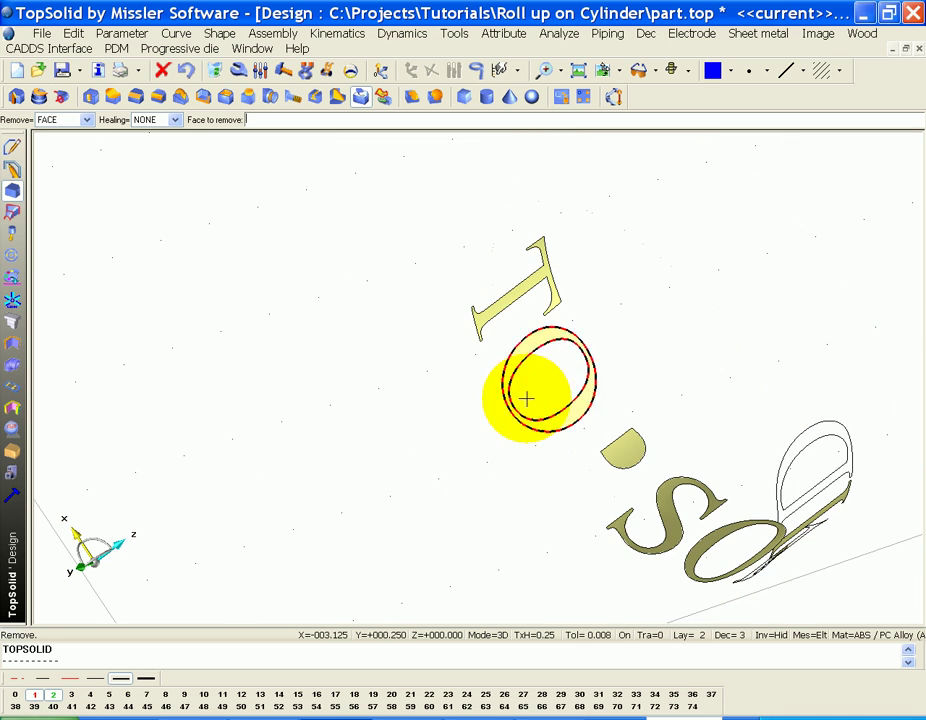
scroll(291, 422, down, 3)
middle_drag(291, 422, 442, 408)
middle_drag(577, 432, 484, 442)
middle_drag(326, 424, 738, 472)
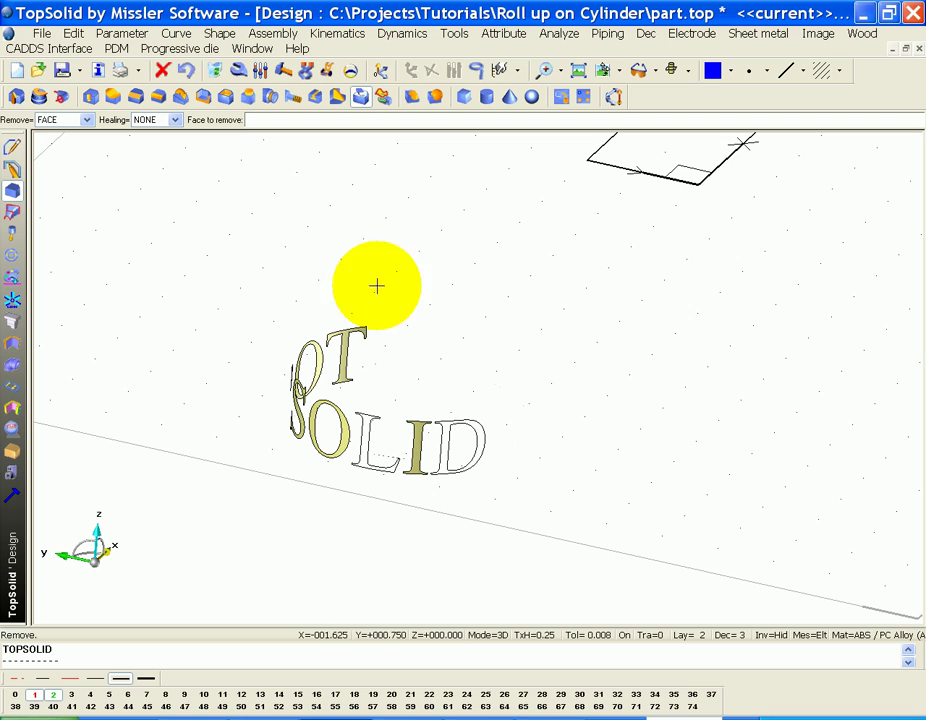
Thicken the curved letter faces by .02 in, with a second thickness of .02 in
click(12, 213)
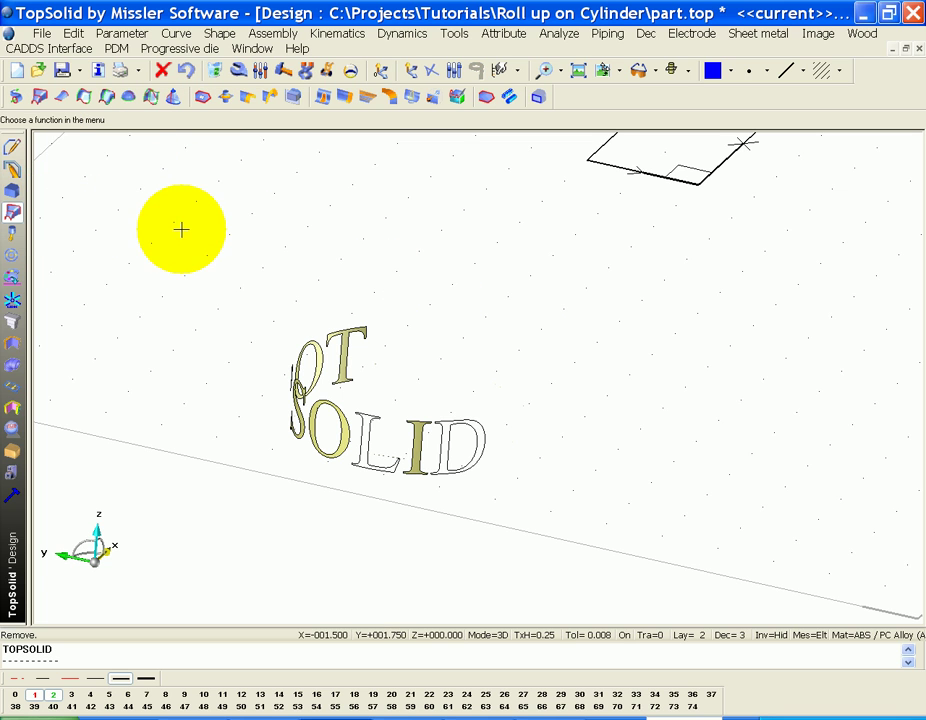
click(12, 190)
click(219, 33)
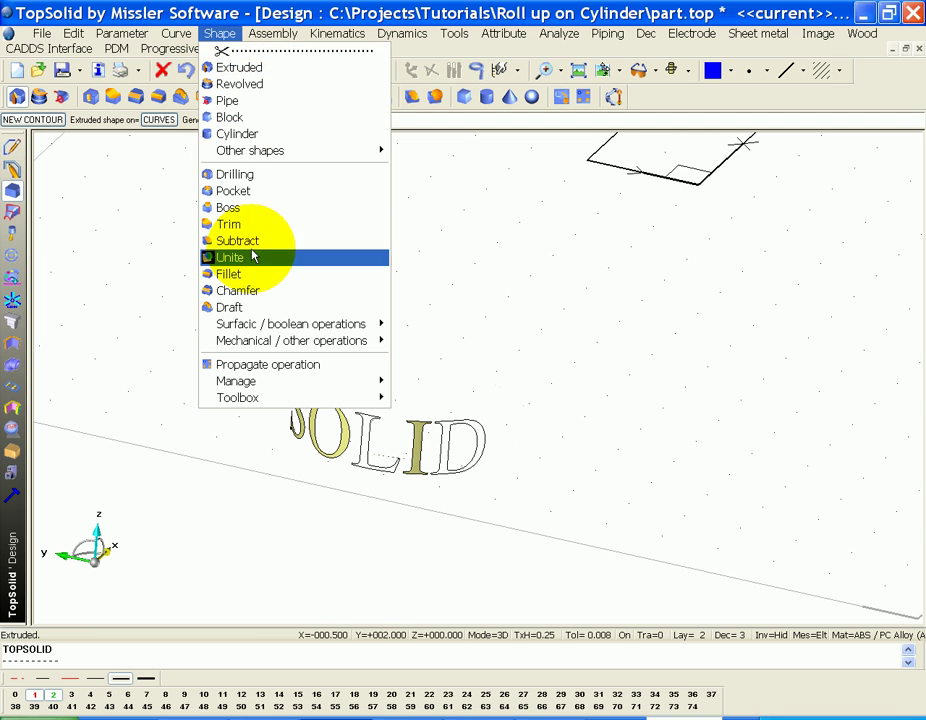
mouse_move(275, 323)
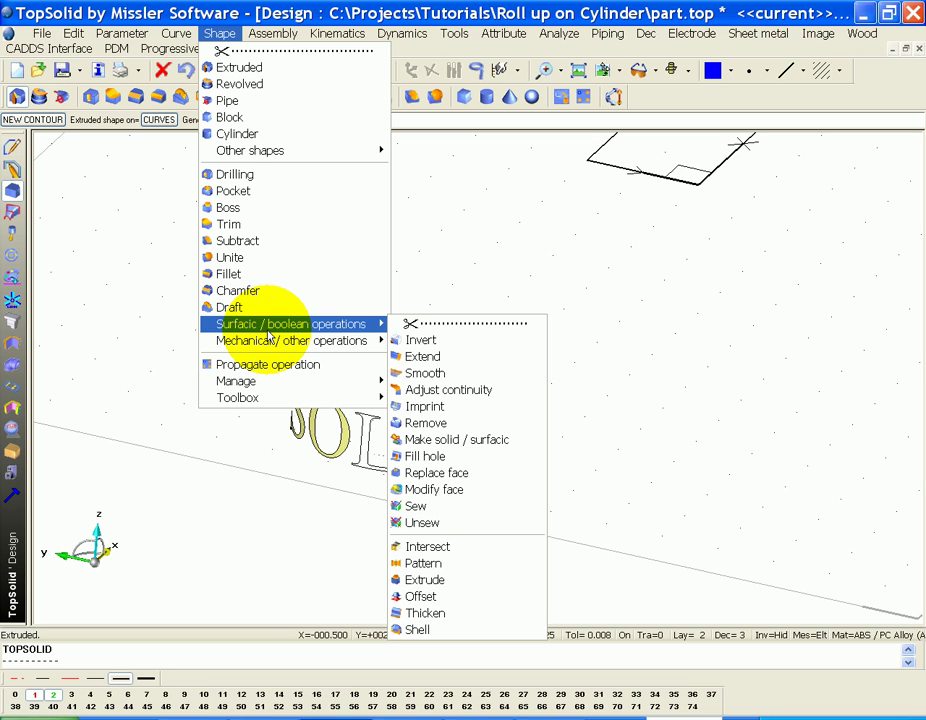
click(490, 613)
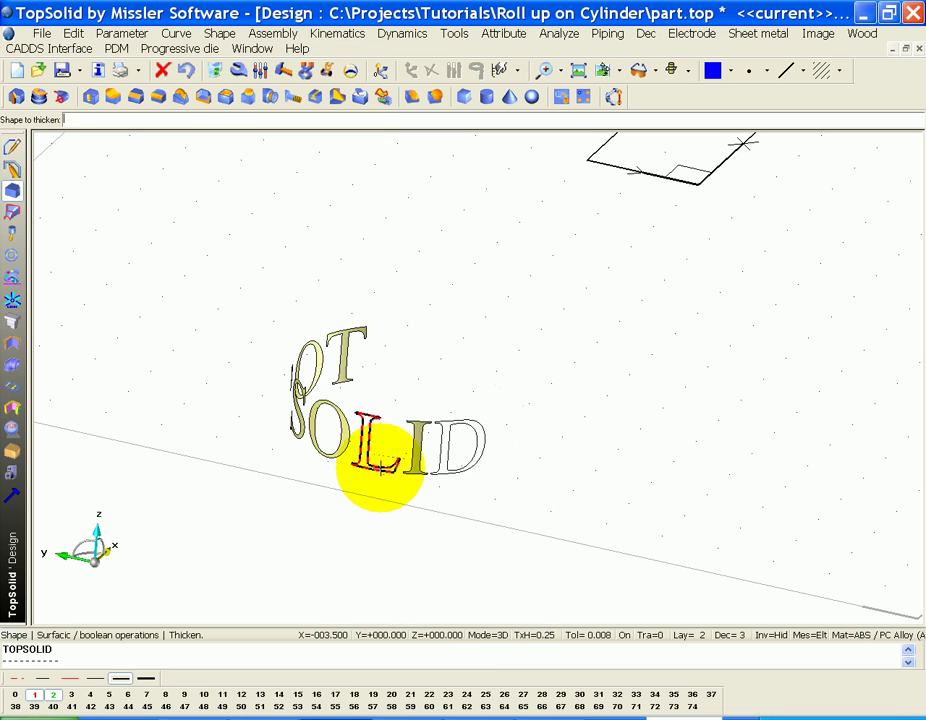
click(333, 447)
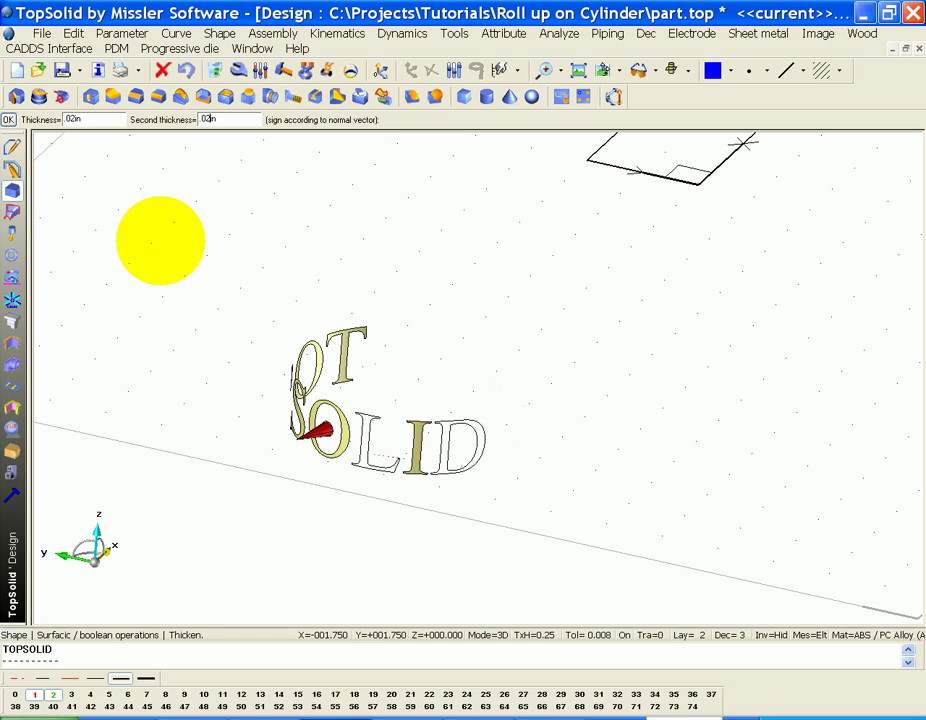
click(9, 120)
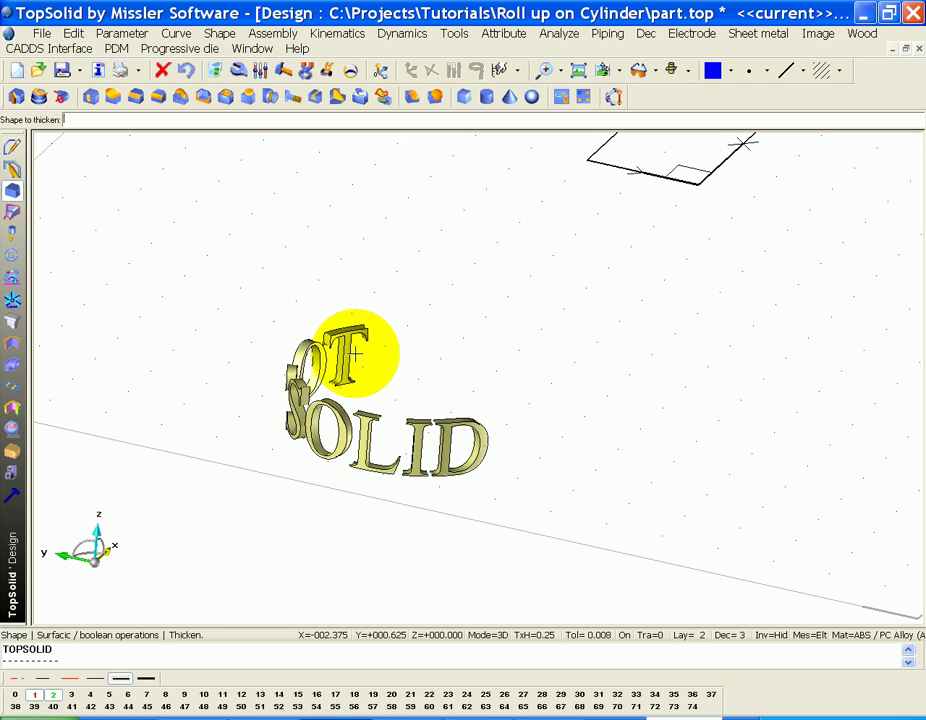
Make layer 0 current and try to subtract the thickened letters from the part's cylindrical head
click(15, 696)
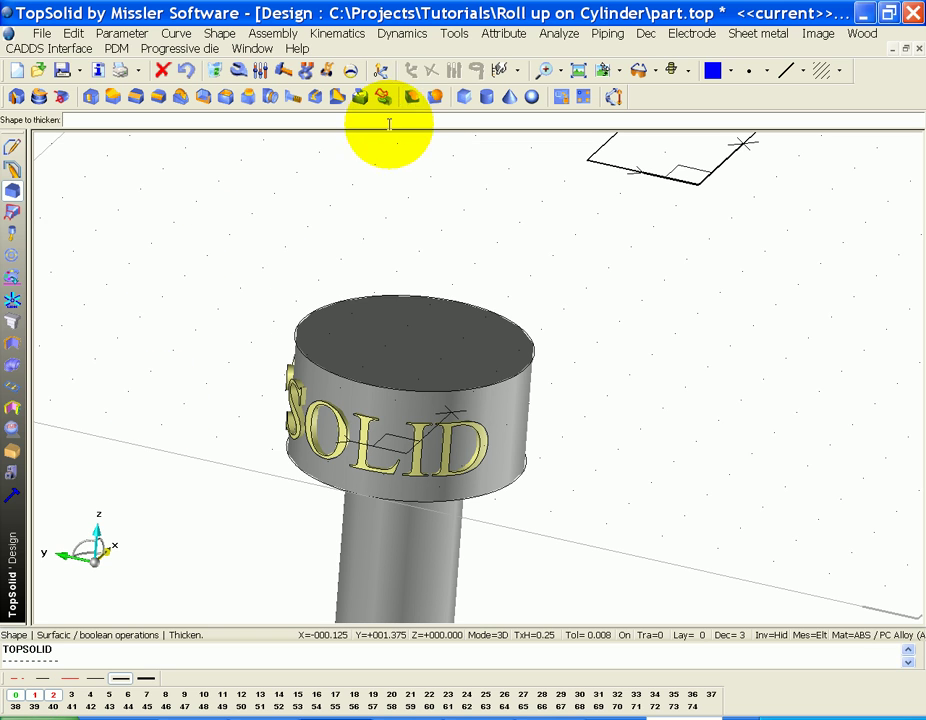
click(412, 96)
click(434, 337)
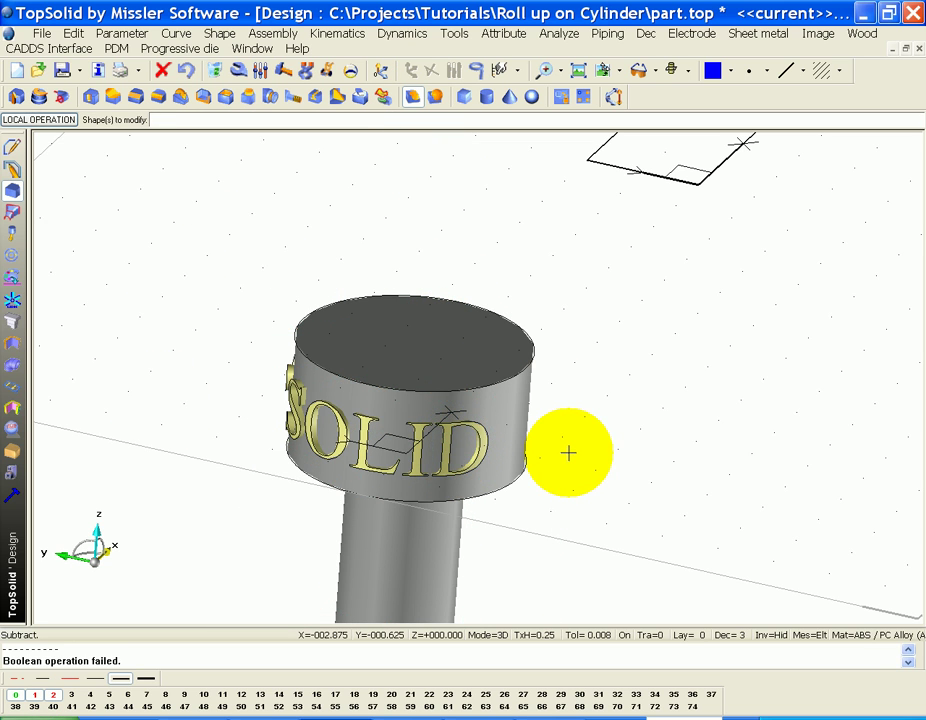
scroll(550, 503, down, 2)
scroll(550, 503, up, 1)
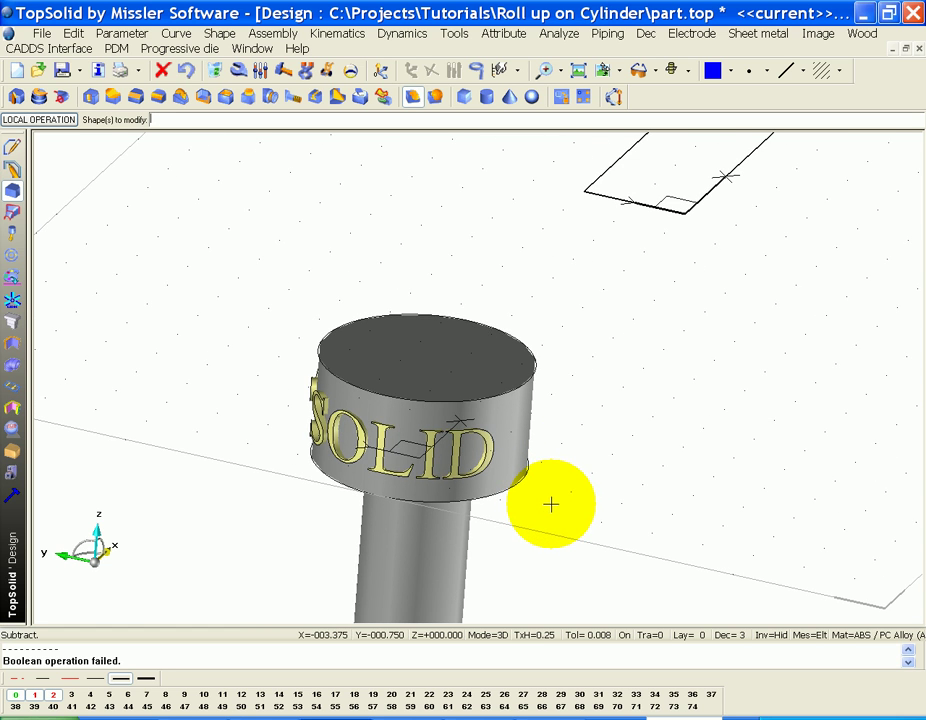
middle_drag(331, 552, 303, 485)
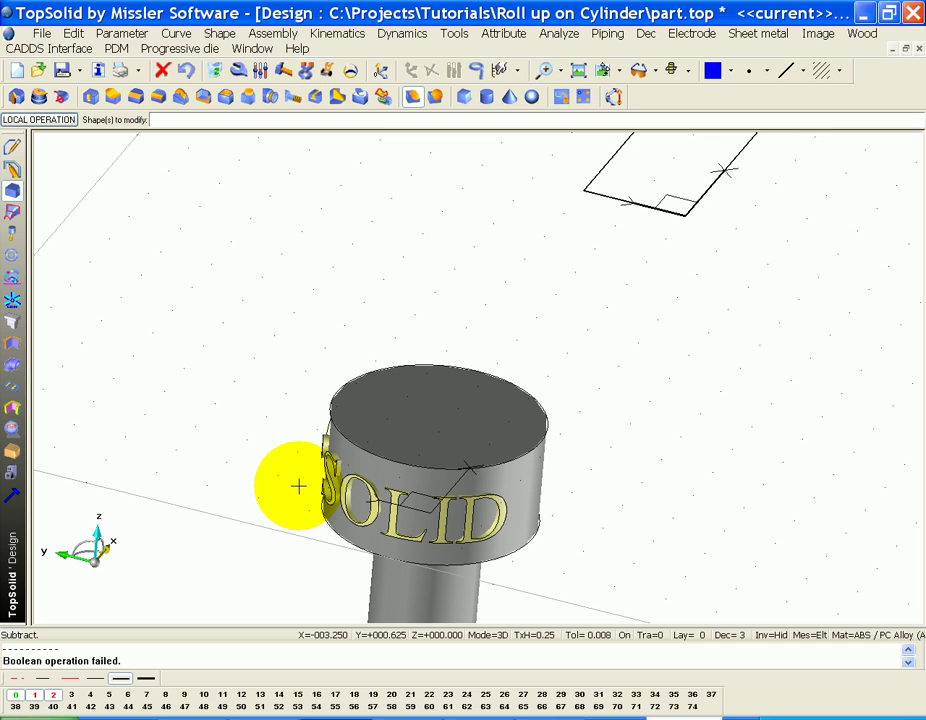